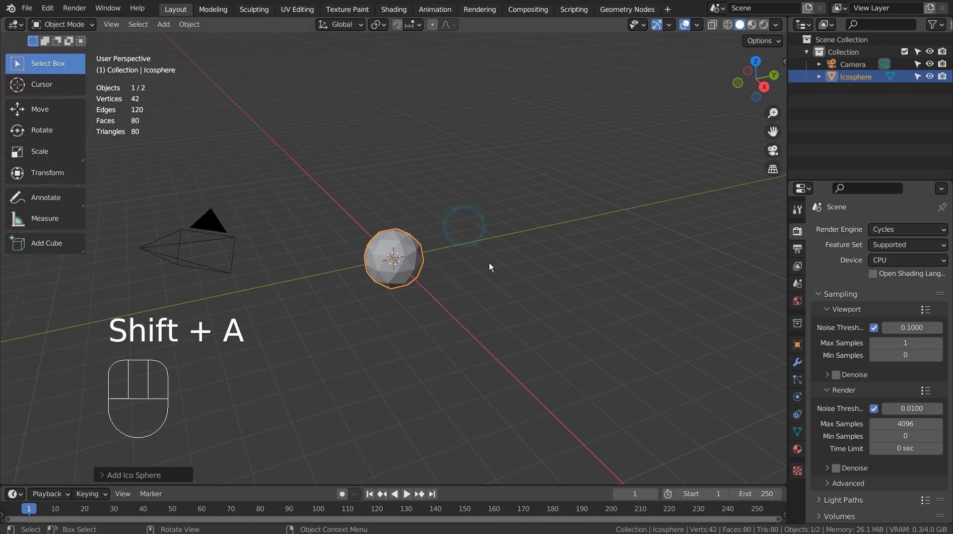
# Step: Raise the icosphere 1 m along Z
pyautogui.press('g')
pyautogui.press('z')
pyautogui.press('1')
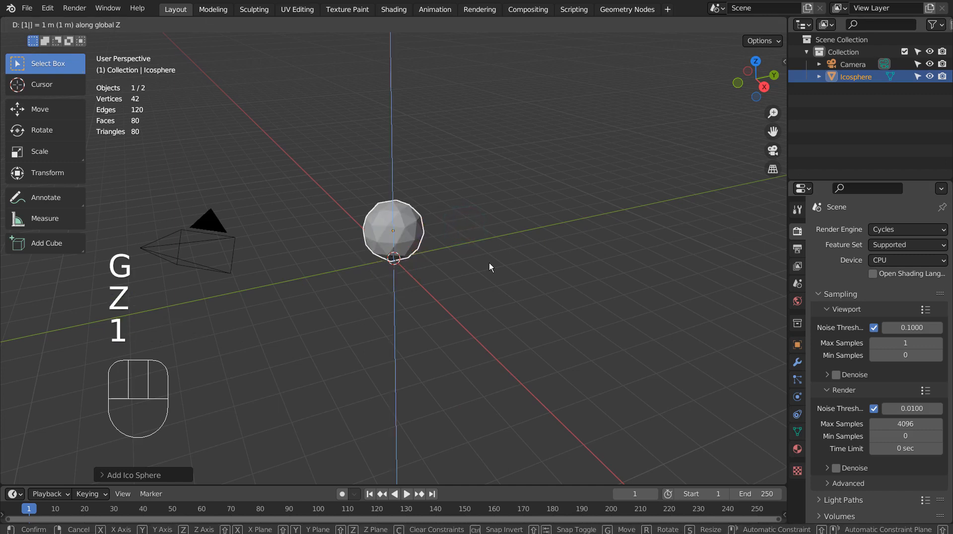
pyautogui.press('KP_Enter')
# Step: Set the icosphere's origin to the 3D cursor at its base on the grid
pyautogui.press('KP_1')
pyautogui.scroll(5, 489, 263)
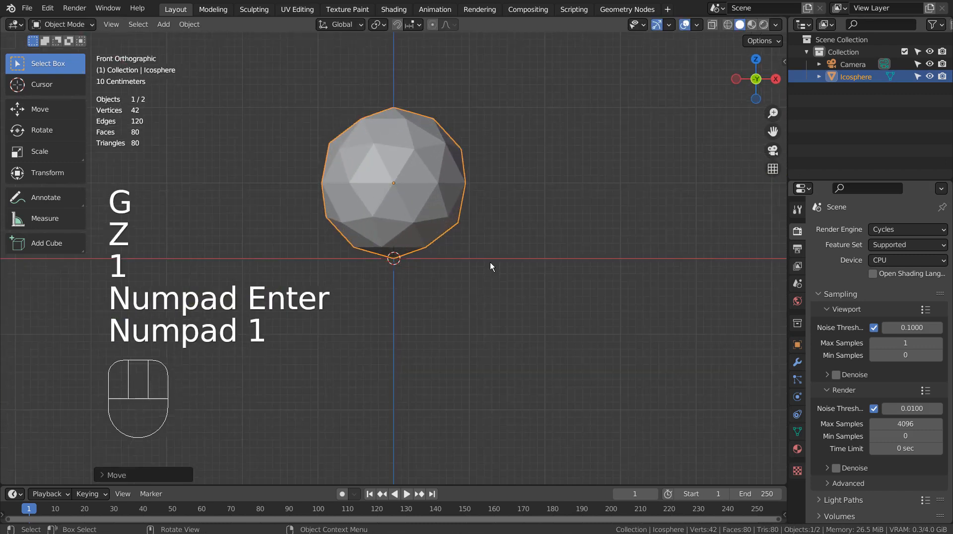
pyautogui.keyDown('shift'); pyautogui.moveTo(490, 262); pyautogui.dragTo(302, 75, button='middle'); pyautogui.keyUp('shift')
pyautogui.click(198, 26)
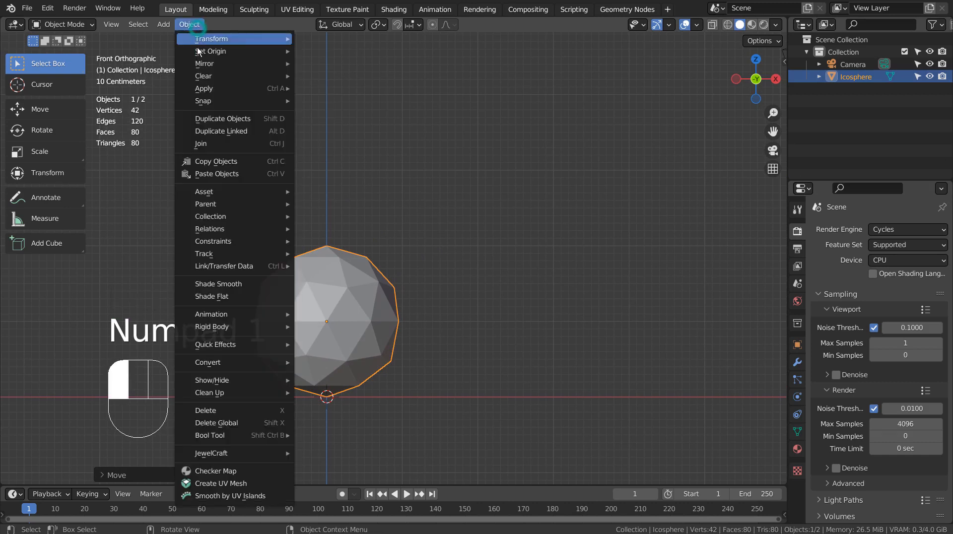
pyautogui.moveTo(198, 52)
pyautogui.click(380, 76)
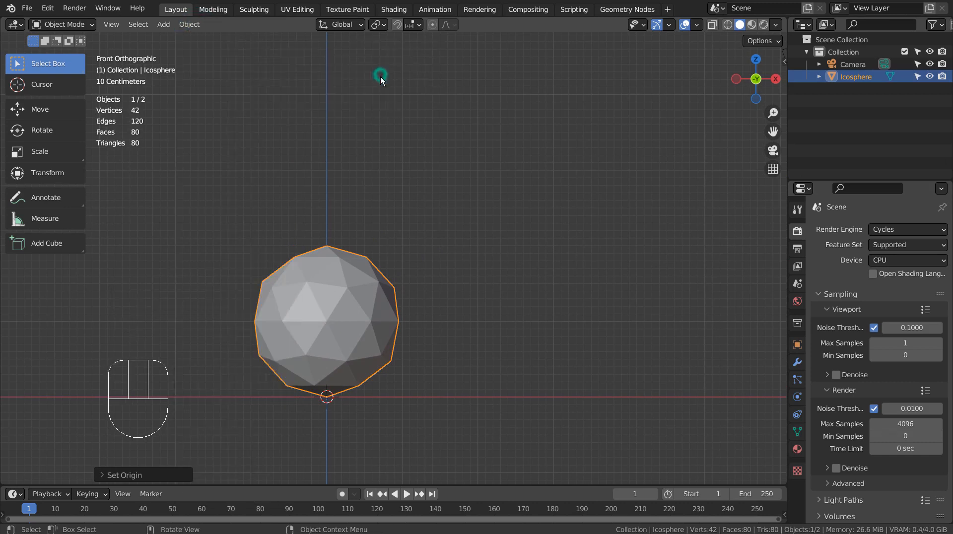
pyautogui.moveTo(514, 303); pyautogui.dragTo(542, 316, button='middle')
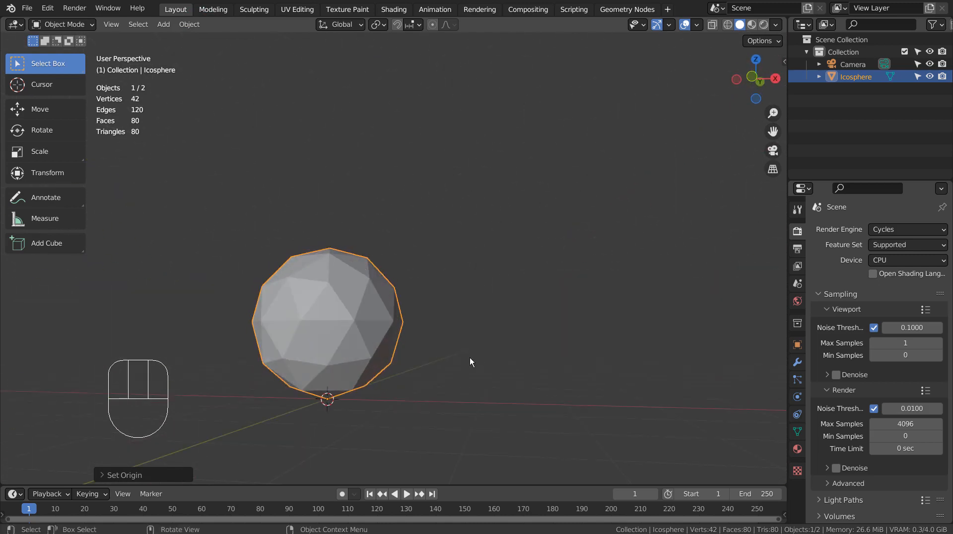
# Step: In Edit Mode, box-select the sphere's lower half in a see-through front view
pyautogui.press('Tab')
pyautogui.press('KP_1')
pyautogui.hotkey('shift', 'z')
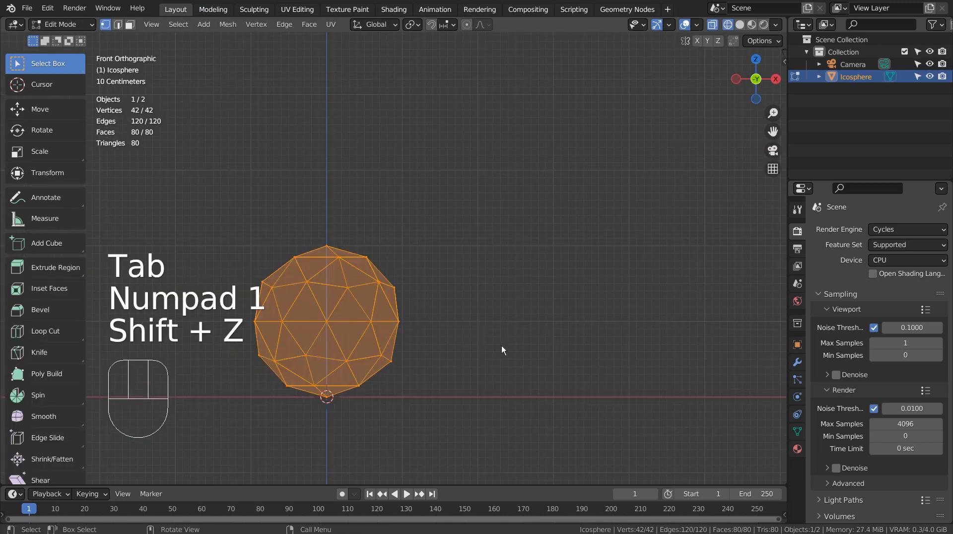
pyautogui.keyDown('shift'); pyautogui.moveTo(493, 347); pyautogui.dragTo(560, 301, button='middle'); pyautogui.keyUp('shift')
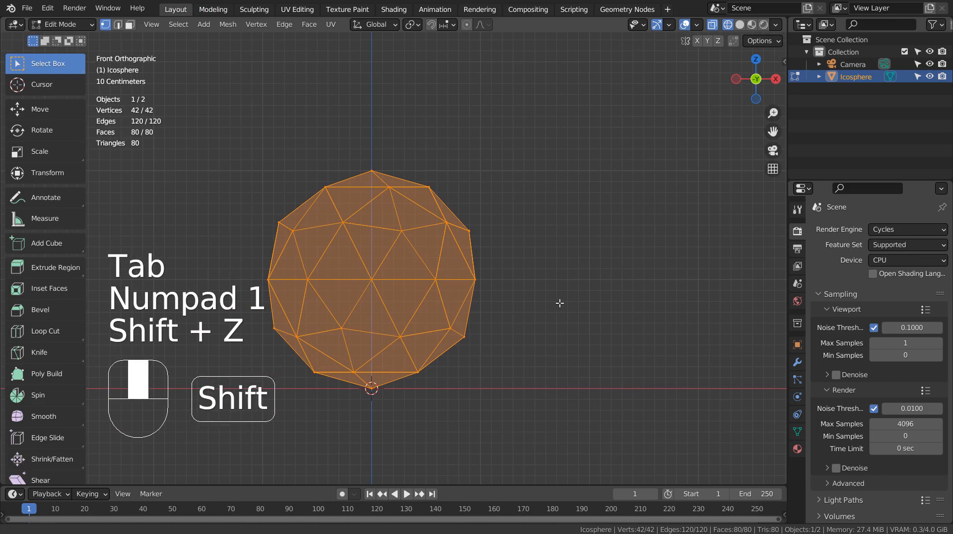
pyautogui.click(583, 334)
pyautogui.press('b')
pyautogui.moveTo(242, 314); pyautogui.dragTo(522, 410)
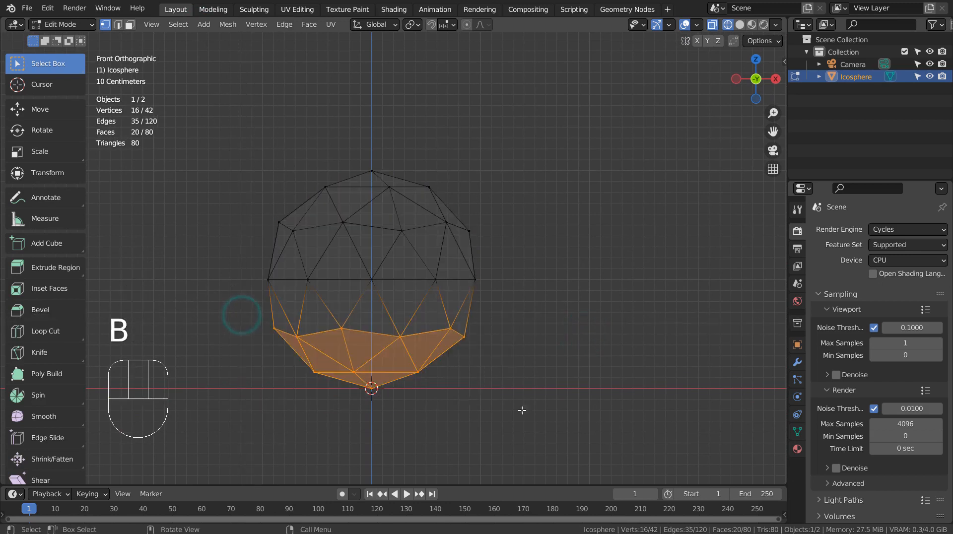
# Step: Flatten the lower half to zero height along Z and lower it onto the ground
pyautogui.press('s')
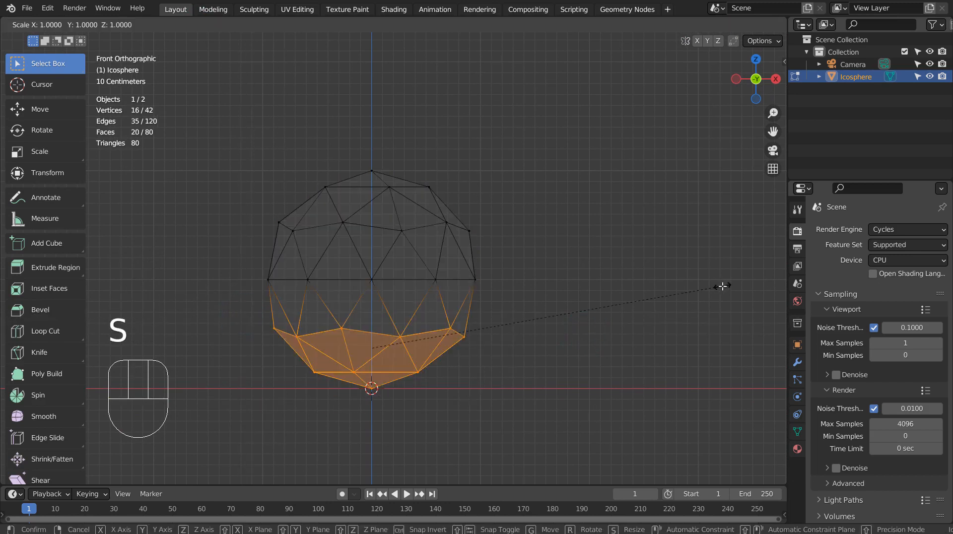
pyautogui.press('z')
pyautogui.press('0')
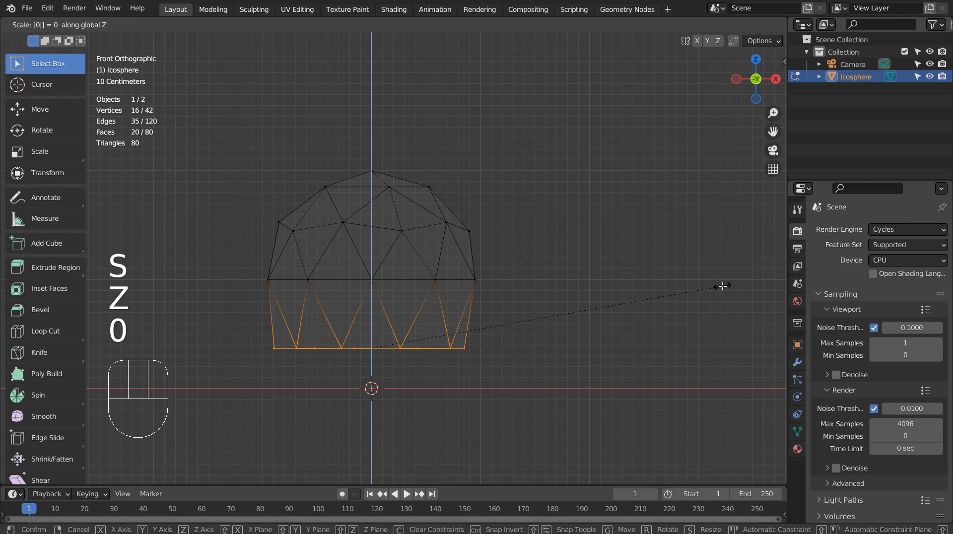
pyautogui.press('Return')
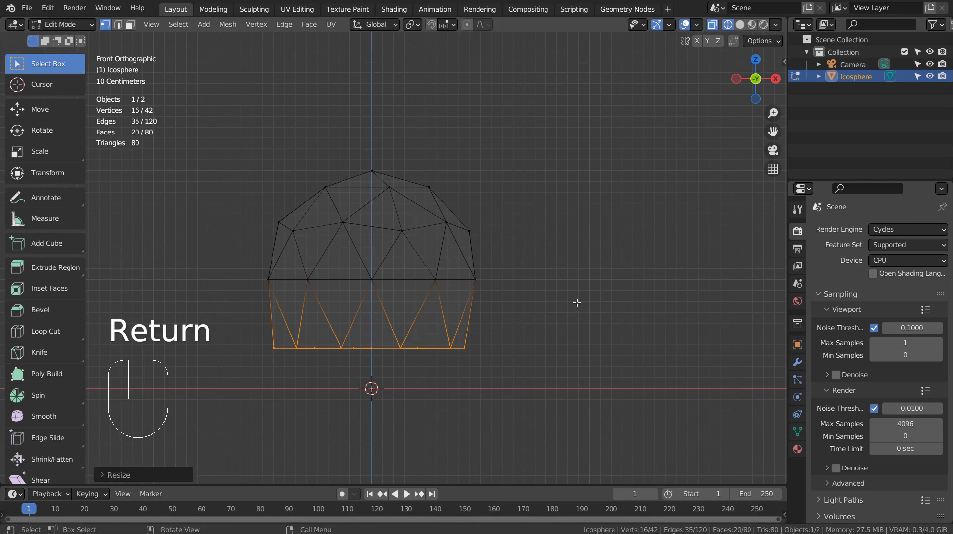
pyautogui.press('g')
pyautogui.press('z')
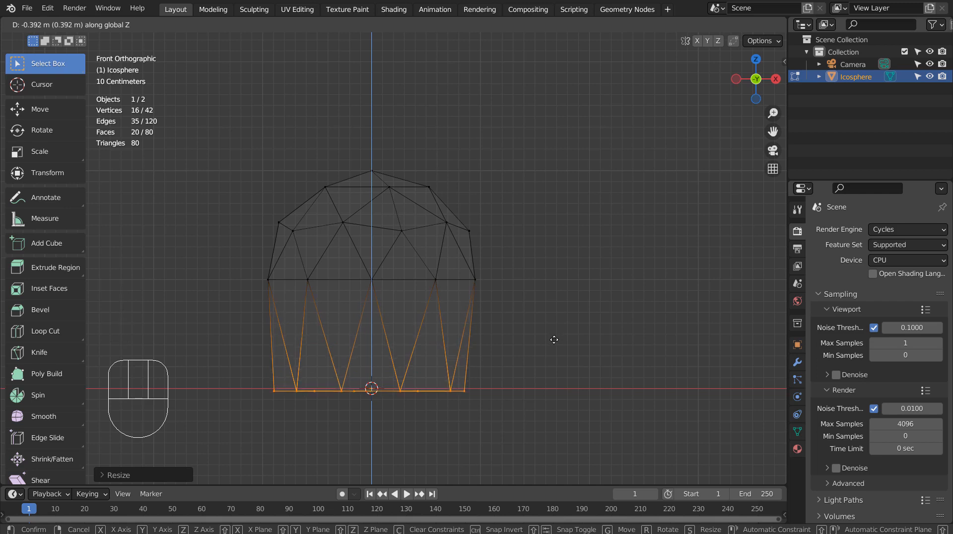
pyautogui.click(556, 338)
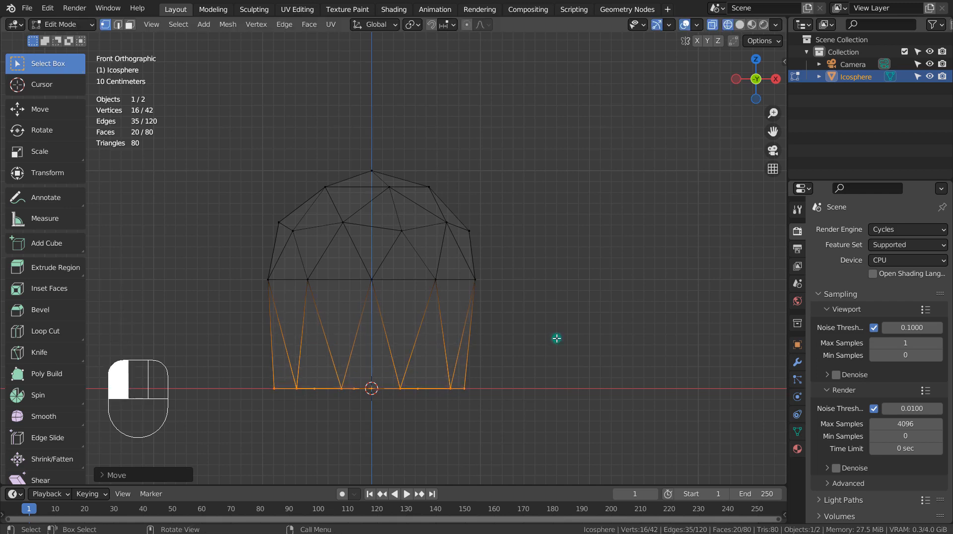
pyautogui.moveTo(556, 338)
pyautogui.mouseDown(button='middle')
pyautogui.moveTo(606, 315)
pyautogui.moveTo(524, 318)
pyautogui.moveTo(571, 311)
pyautogui.moveTo(596, 321)
pyautogui.mouseUp(button='middle')
pyautogui.hotkey('shift', 'z')
pyautogui.press('Tab')
pyautogui.press('Tab')
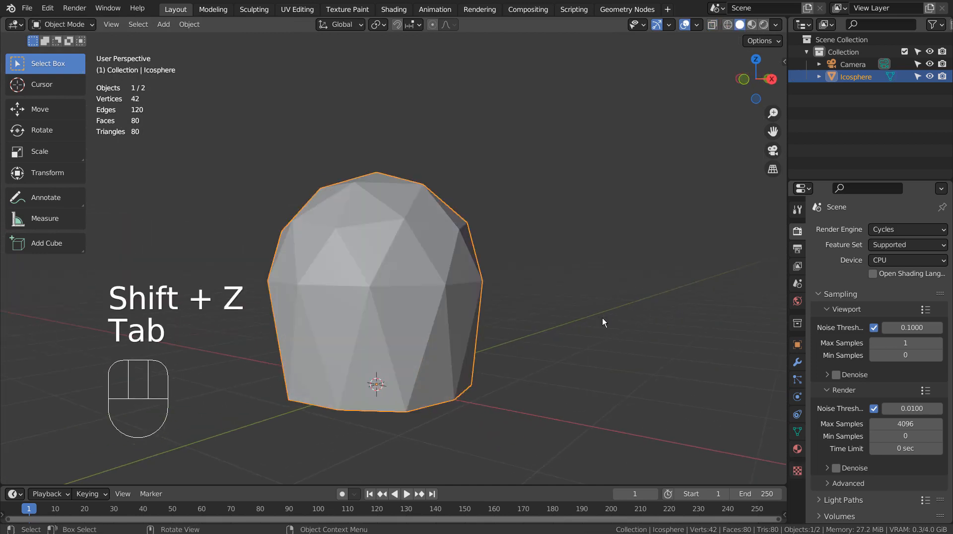
# Step: Bevel all vertices of the shell into small hexagonal faces
pyautogui.press('1')
pyautogui.press('a')
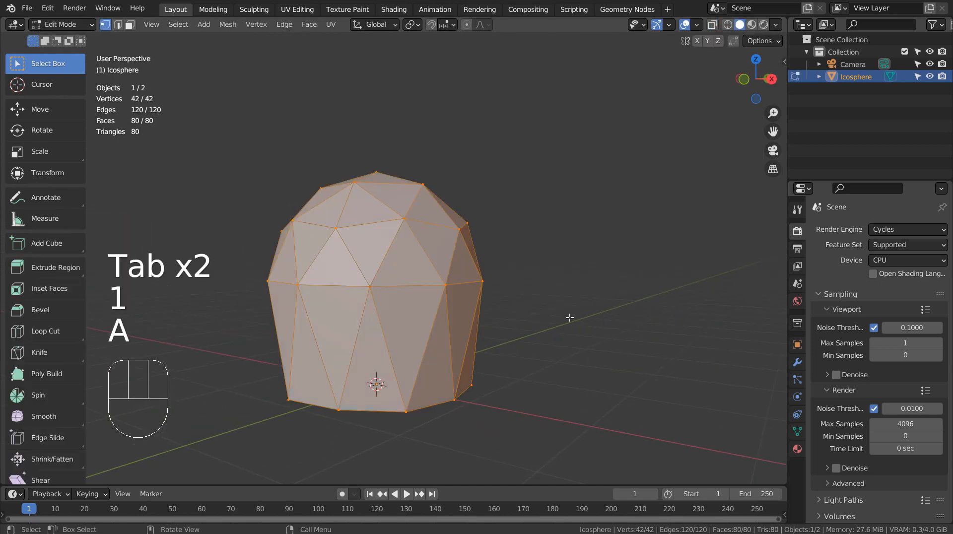
pyautogui.hotkey('ctrl', 'b')
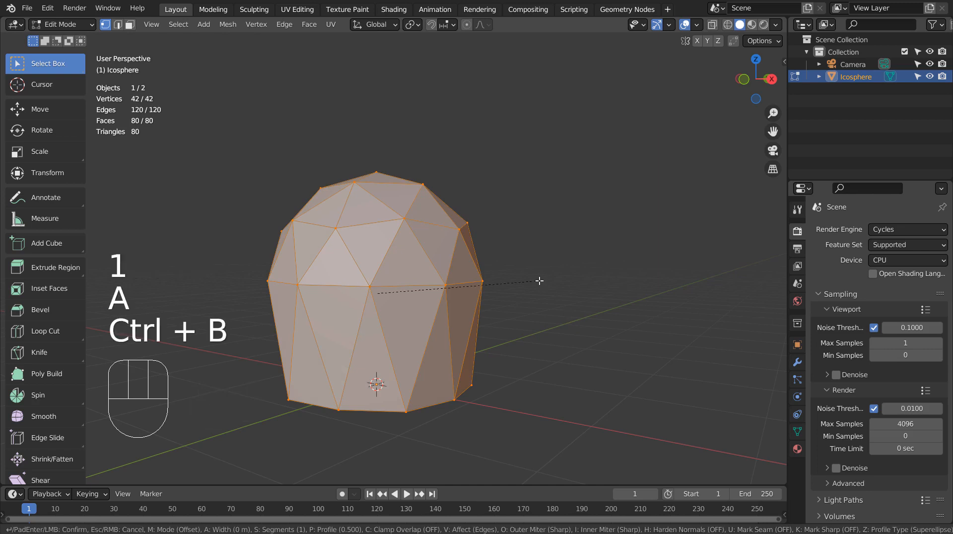
pyautogui.press('v')
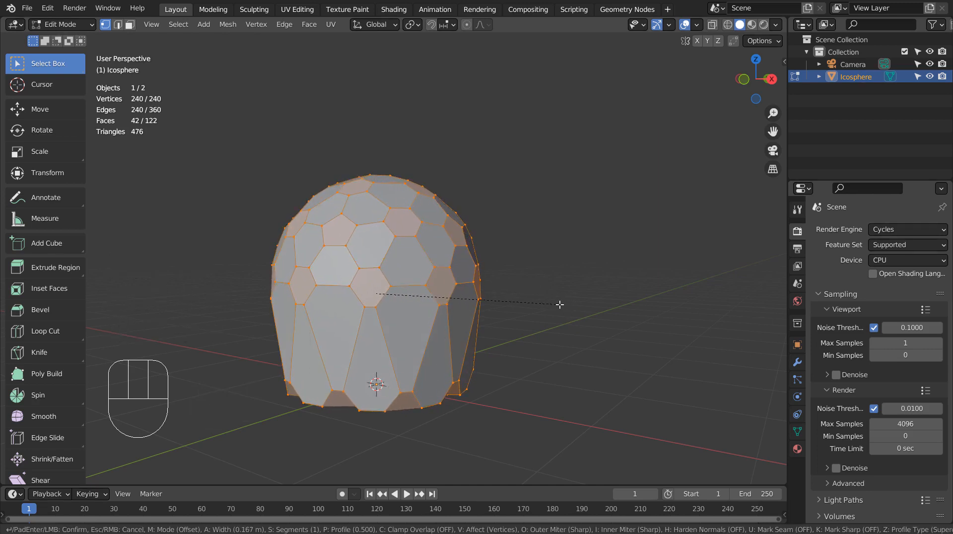
pyautogui.click(560, 304)
pyautogui.moveTo(576, 330); pyautogui.dragTo(427, 323, button='middle')
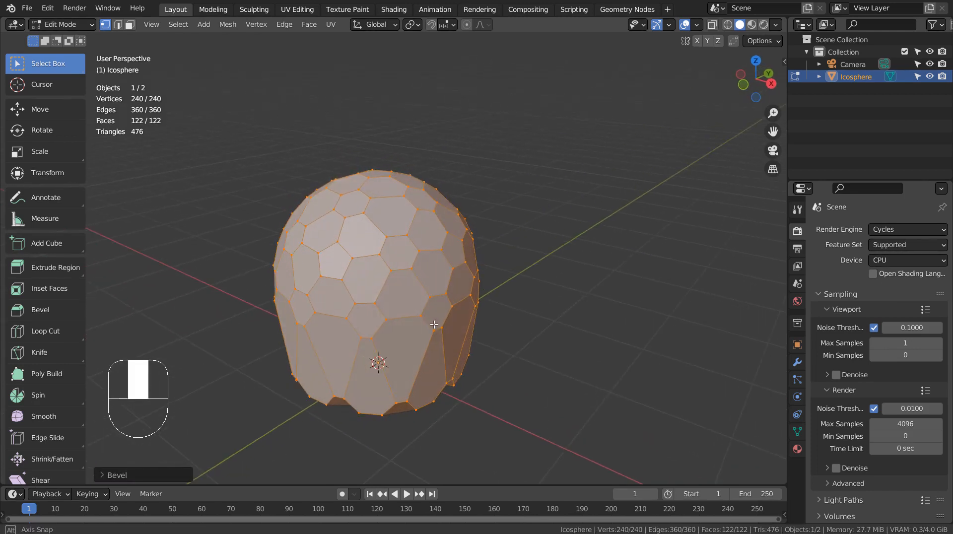
# Step: Select one hexagon and all faces with the same Area
pyautogui.press('3')
pyautogui.click(364, 318)
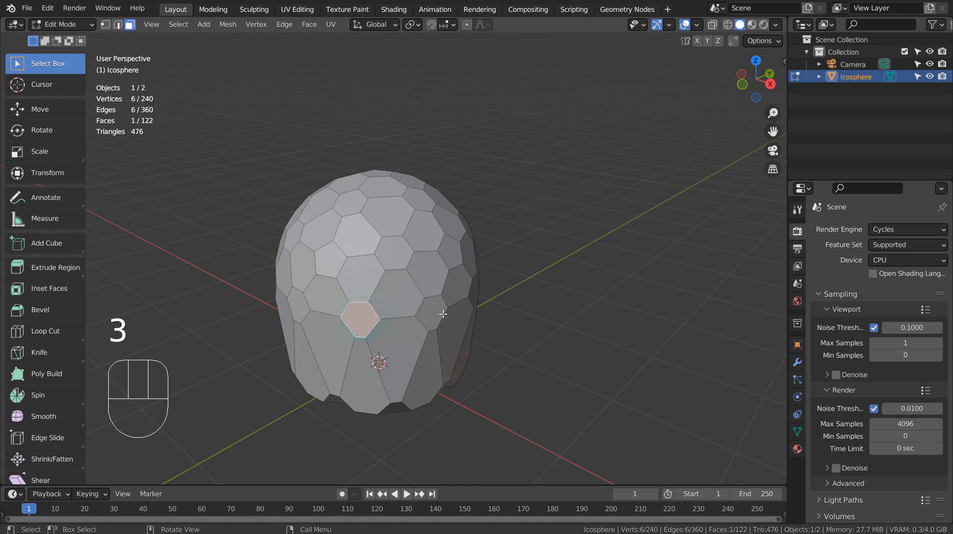
pyautogui.hotkey('shift', 'g')
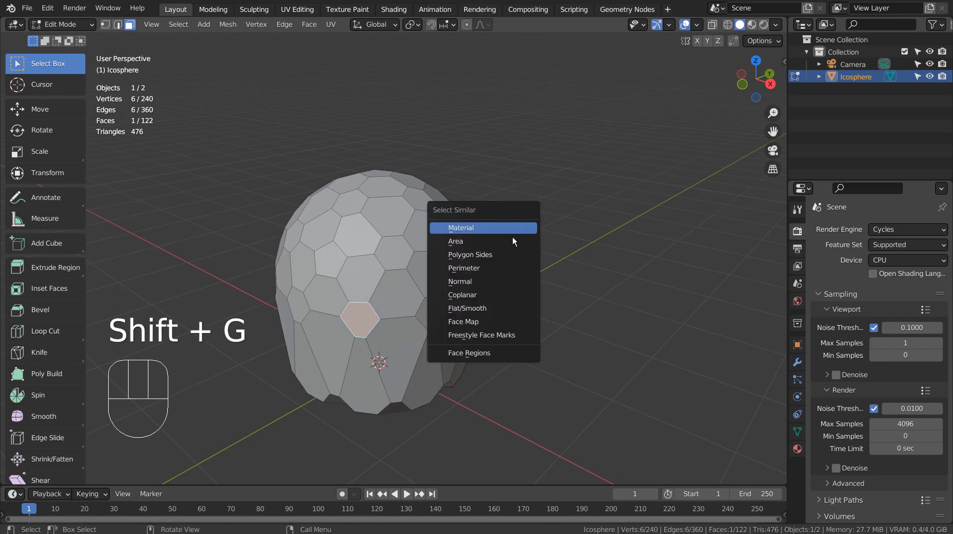
pyautogui.click(511, 243)
pyautogui.moveTo(510, 244); pyautogui.dragTo(485, 325, button='middle')
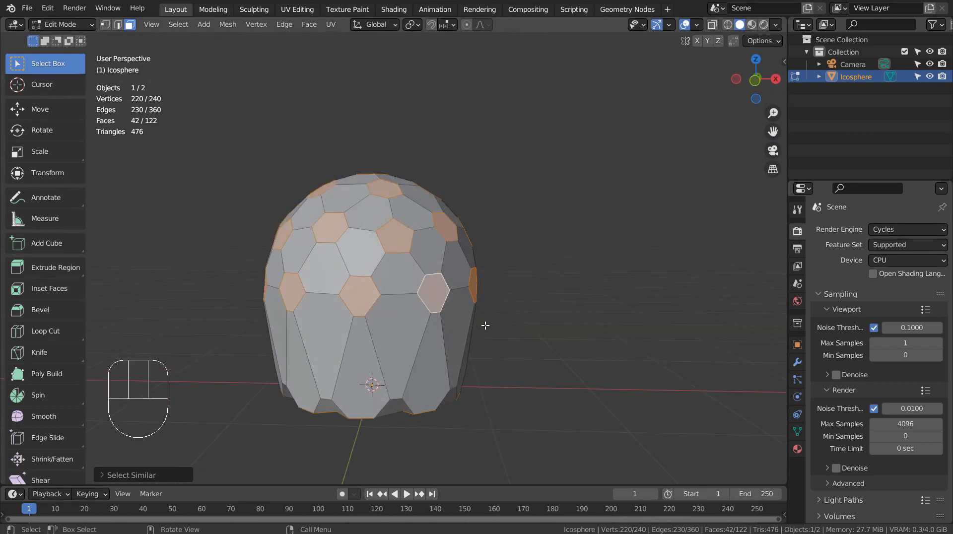
# Step: Delete the selected hexagonal faces to cut holes in the shell
pyautogui.press('x')
pyautogui.click(477, 353)
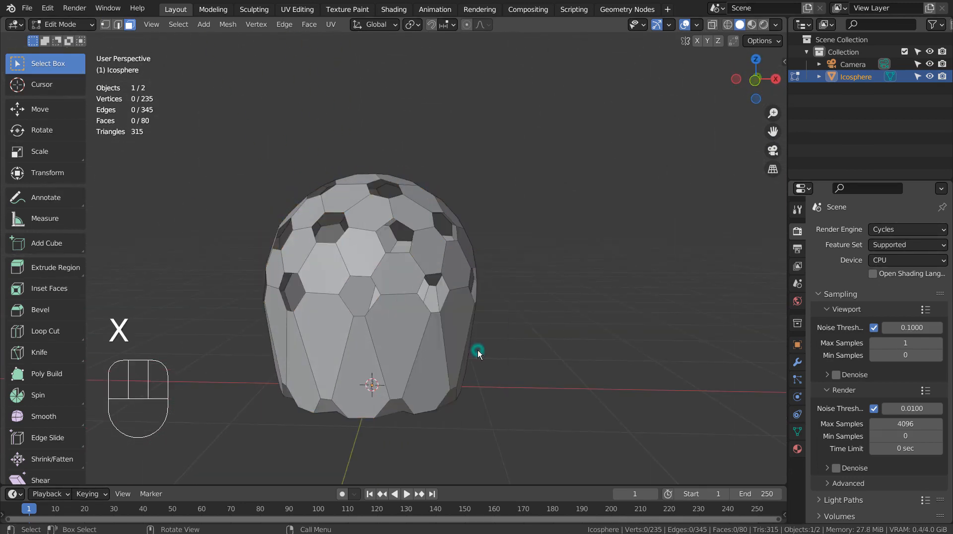
pyautogui.moveTo(548, 287); pyautogui.dragTo(563, 347, button='middle')
# Step: Add level-3 subdivision smoothing to the shell with Ctrl+3
pyautogui.press('Tab')
pyautogui.hotkey('ctrl', '3')
pyautogui.moveTo(457, 343); pyautogui.dragTo(425, 297, button='middle')
pyautogui.click(425, 297)
# Step: Stretch the shell 2.66 times along Z
pyautogui.press('Tab')
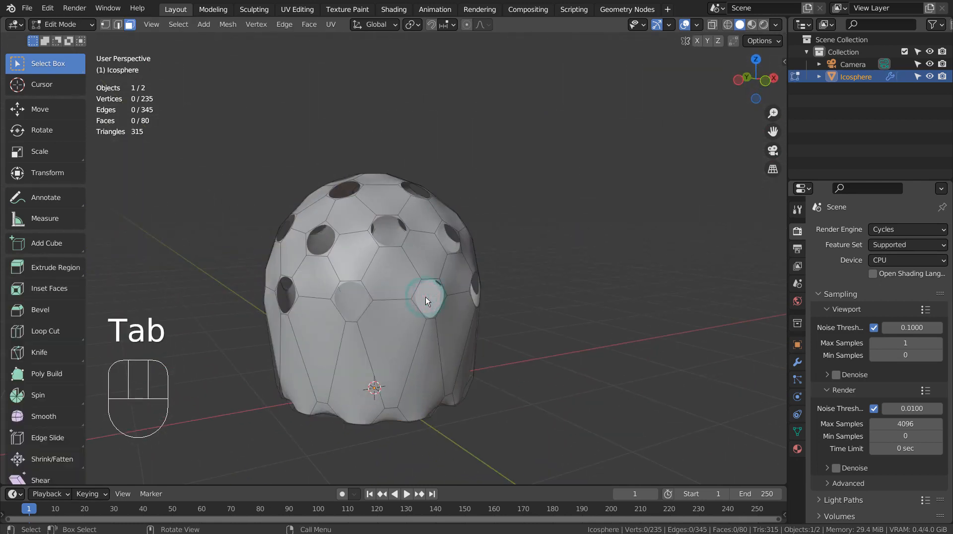
pyautogui.press('Tab')
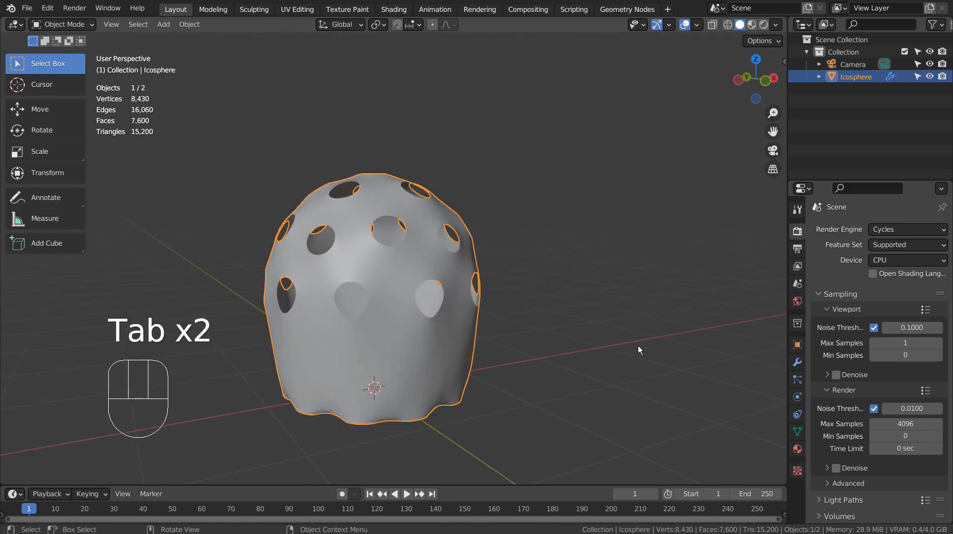
pyautogui.press('s')
pyautogui.press('z')
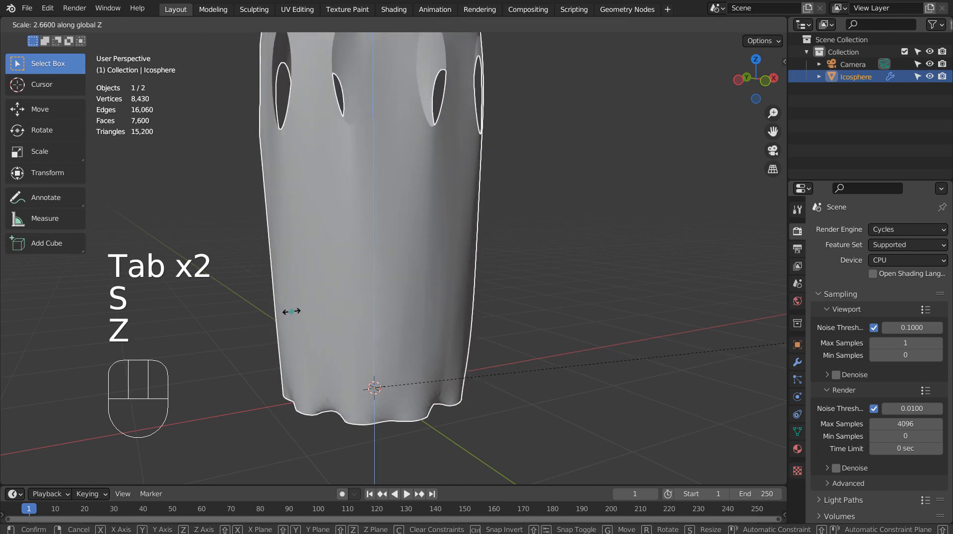
pyautogui.click(291, 312)
pyautogui.scroll(-5, 535, 296)
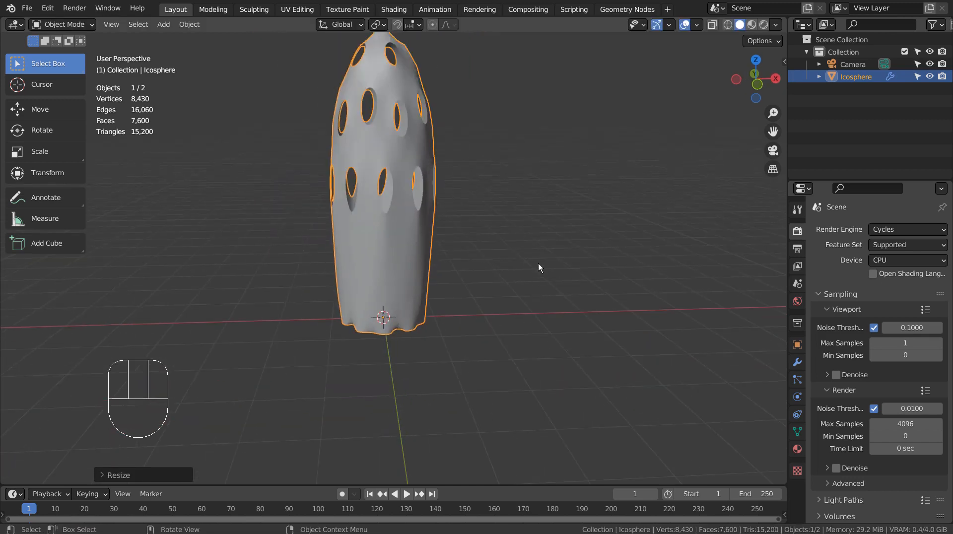
pyautogui.moveTo(538, 263); pyautogui.dragTo(497, 281, button='middle')
# Step: Add a new Point curve object in the front view
pyautogui.press('KP_1')
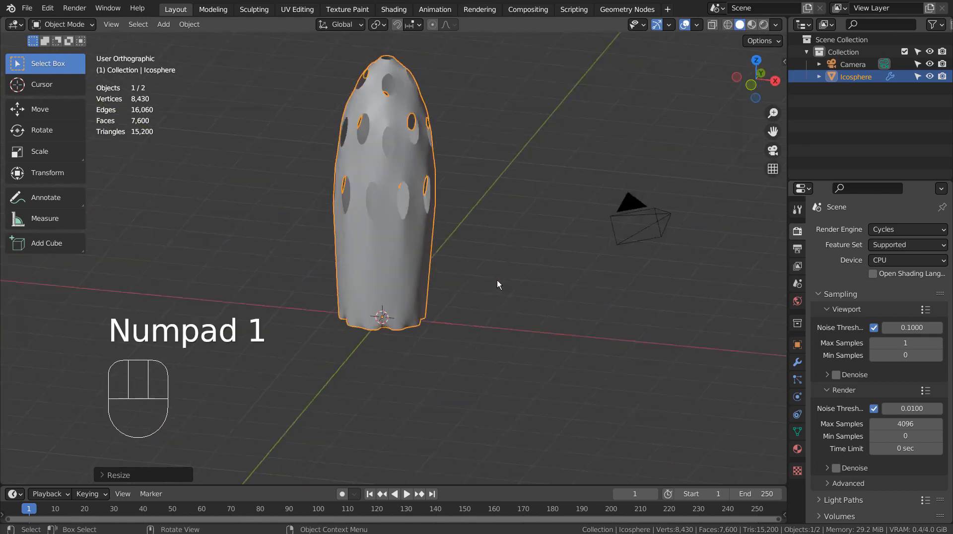
pyautogui.click(580, 216)
pyautogui.hotkey('shift', 'a')
pyautogui.moveTo(567, 213)
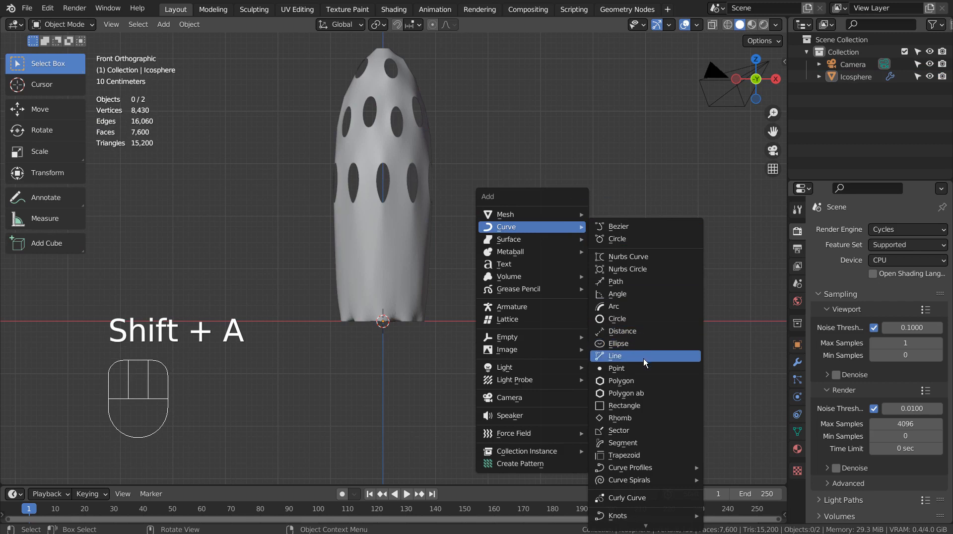
pyautogui.click(645, 366)
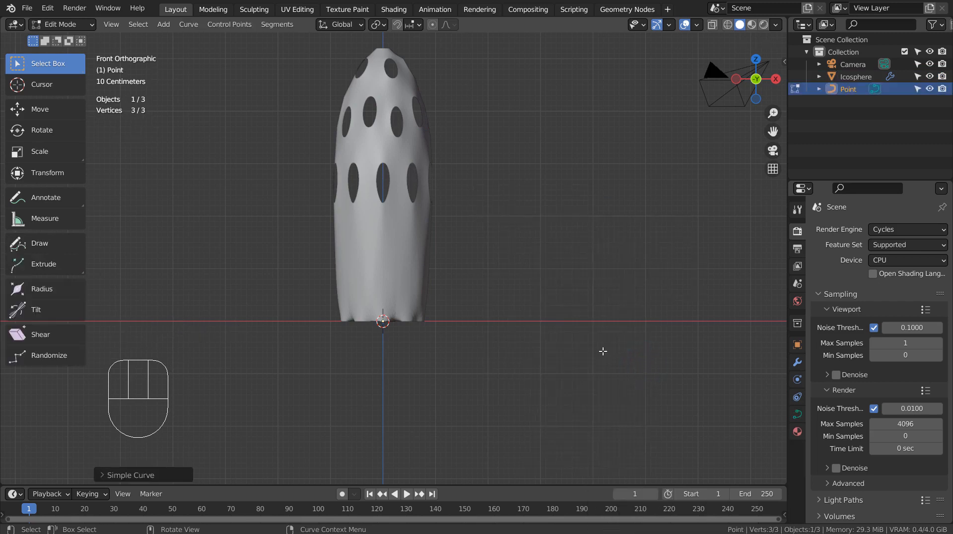
pyautogui.click(173, 477)
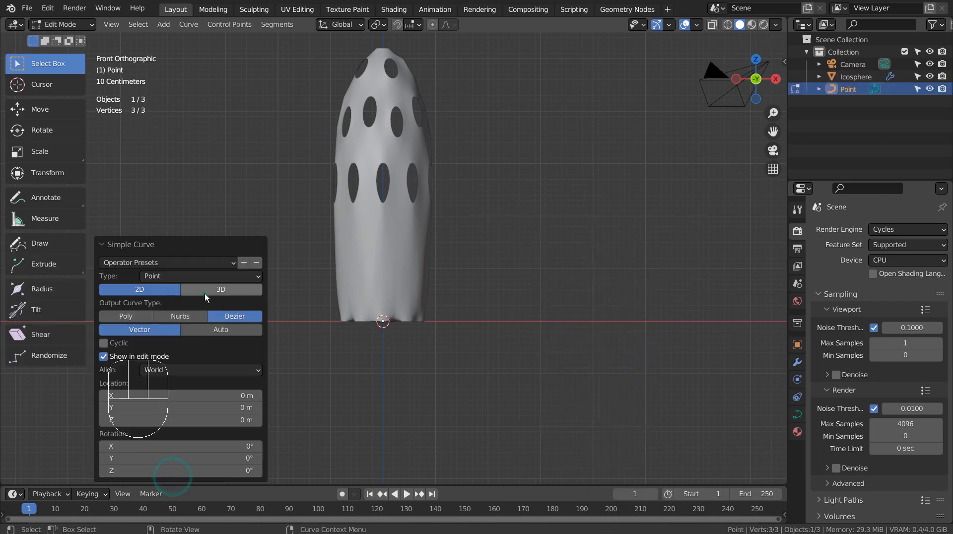
# Step: Extrude five curve points rising up, arching right and hanging down
pyautogui.press('e')
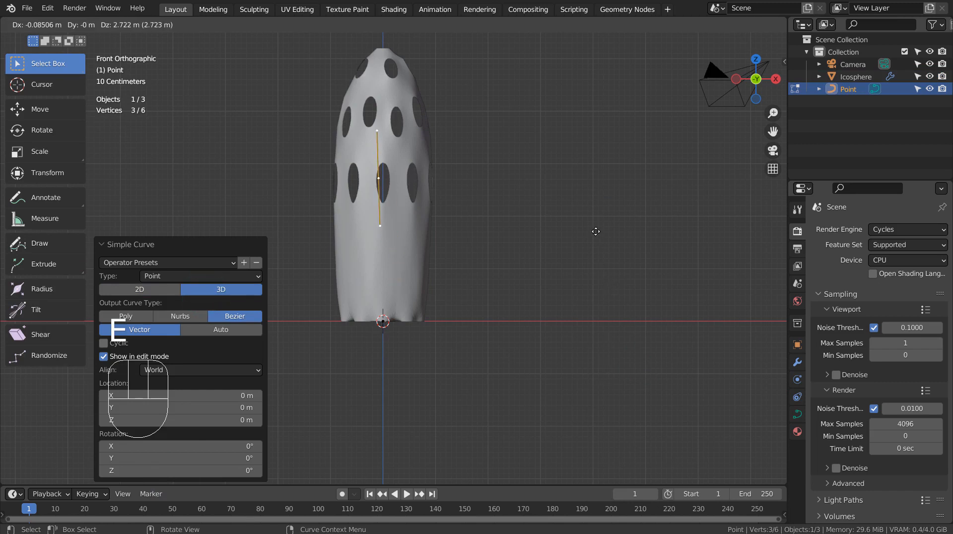
pyautogui.keyDown('ctrl'); pyautogui.click(599, 219); pyautogui.keyUp('ctrl')
pyautogui.press('e')
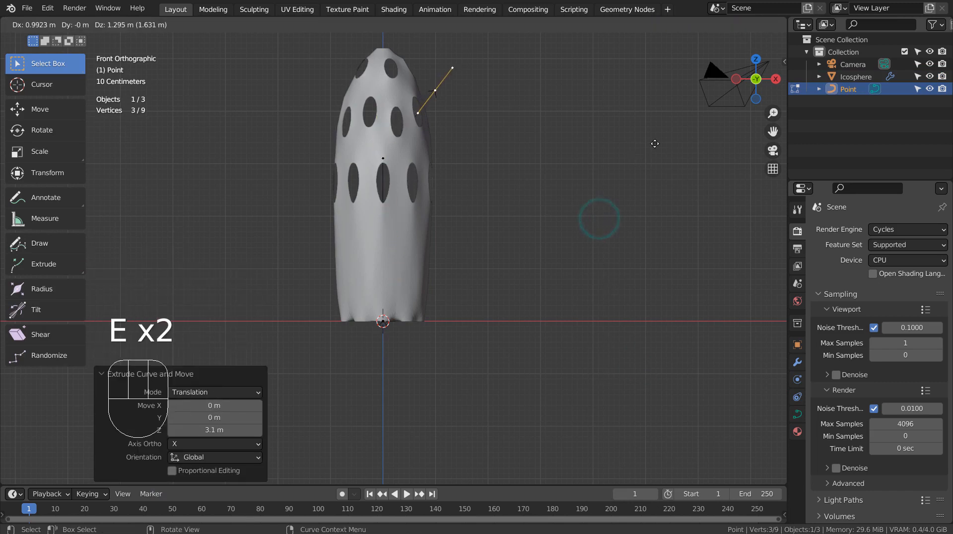
pyautogui.click(655, 144)
pyautogui.press('e')
pyautogui.click(740, 129)
pyautogui.press('e')
pyautogui.click(15, 169)
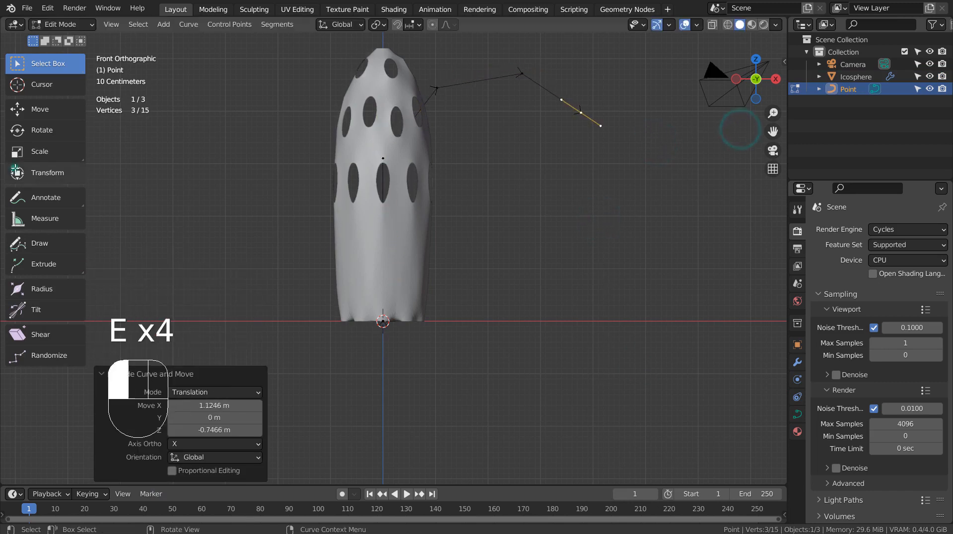
pyautogui.press('e')
pyautogui.press('e')
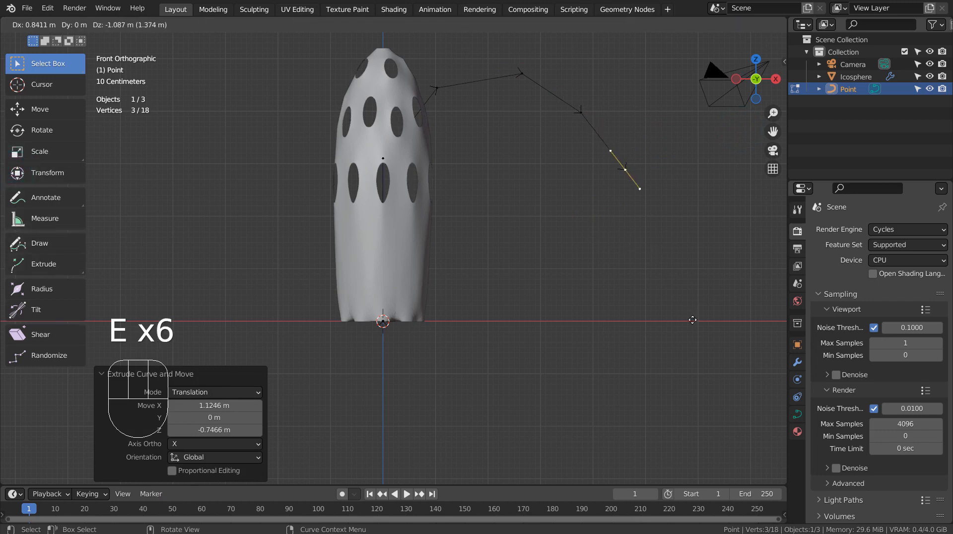
pyautogui.click(659, 328)
# Step: Make all curve handles Automatic for smooth bends and reselect the shell
pyautogui.press('a')
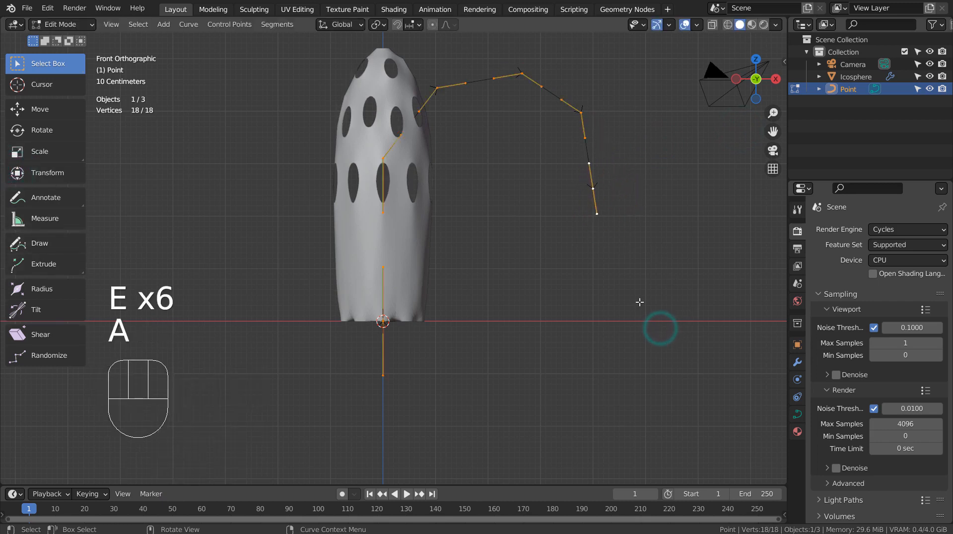
pyautogui.press('v')
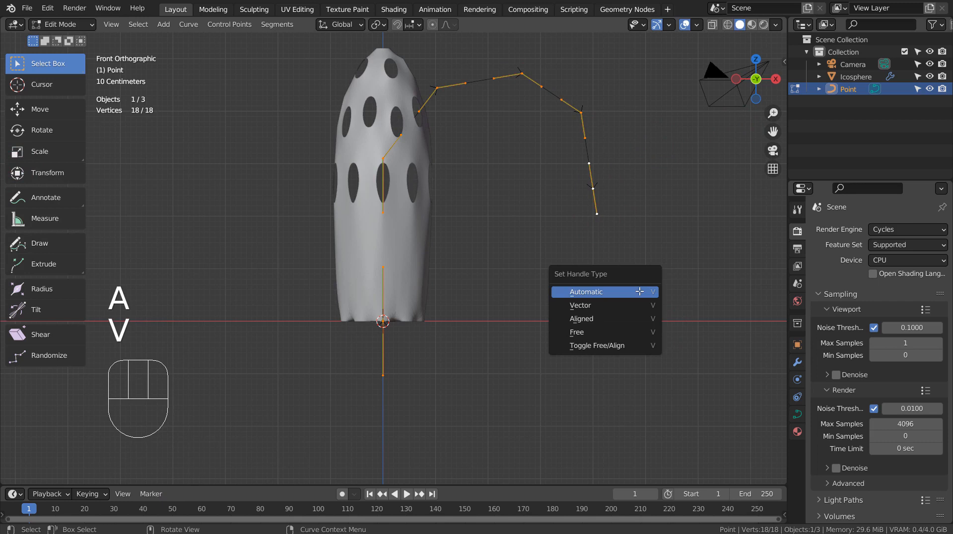
pyautogui.click(640, 292)
pyautogui.press('Tab')
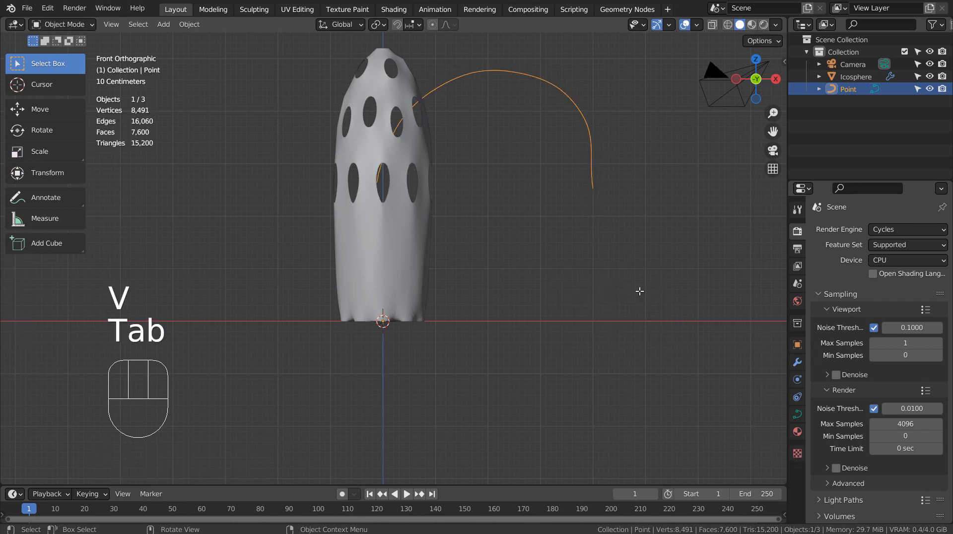
pyautogui.click(415, 165)
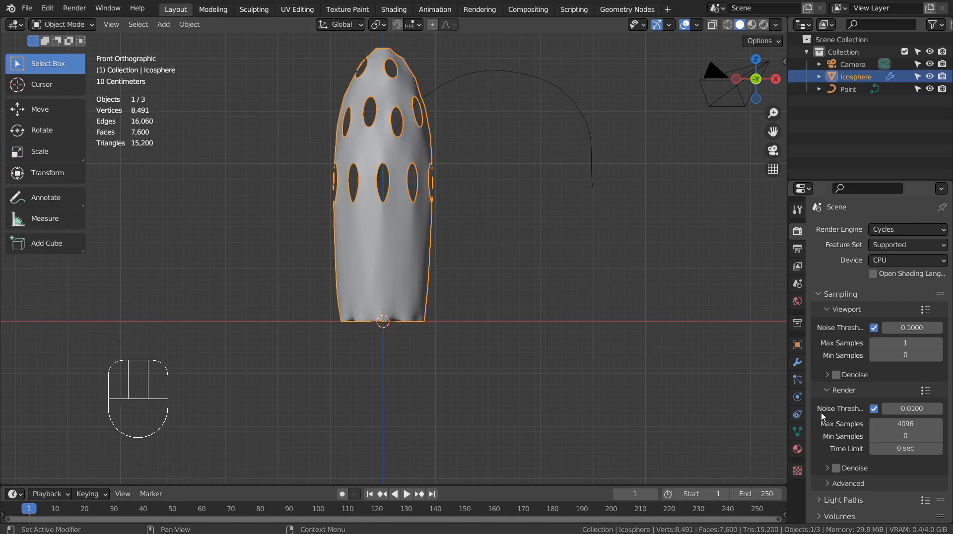
# Step: Add a Curve modifier to the shell using the Point curve and Z deform axis
pyautogui.click(798, 363)
pyautogui.click(893, 230)
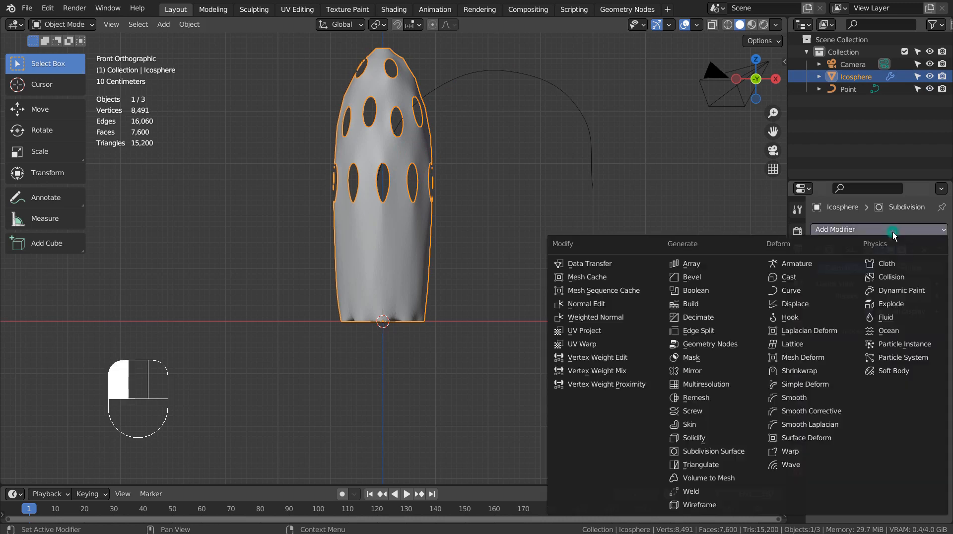
pyautogui.click(805, 294)
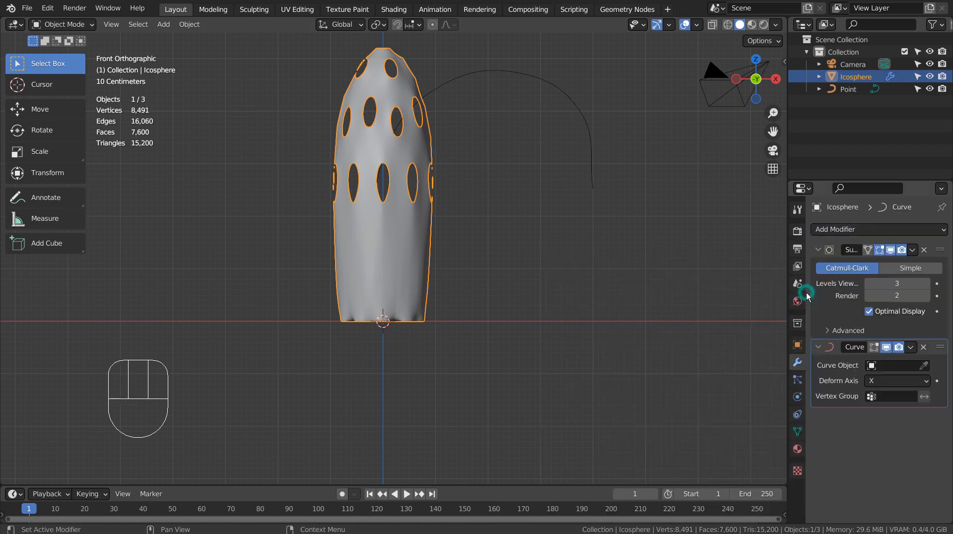
pyautogui.click(872, 365)
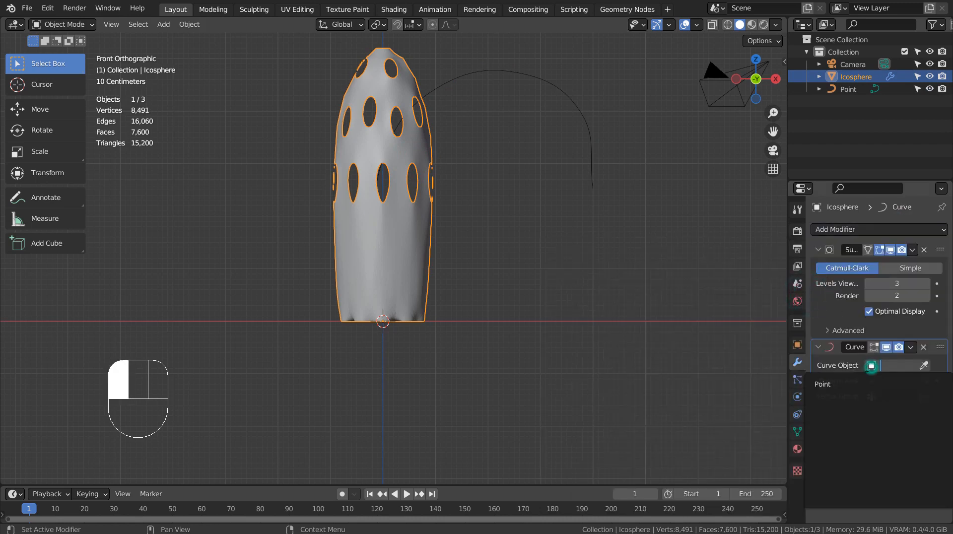
pyautogui.click(846, 385)
pyautogui.moveTo(463, 379); pyautogui.dragTo(576, 379, button='middle')
pyautogui.click(893, 380)
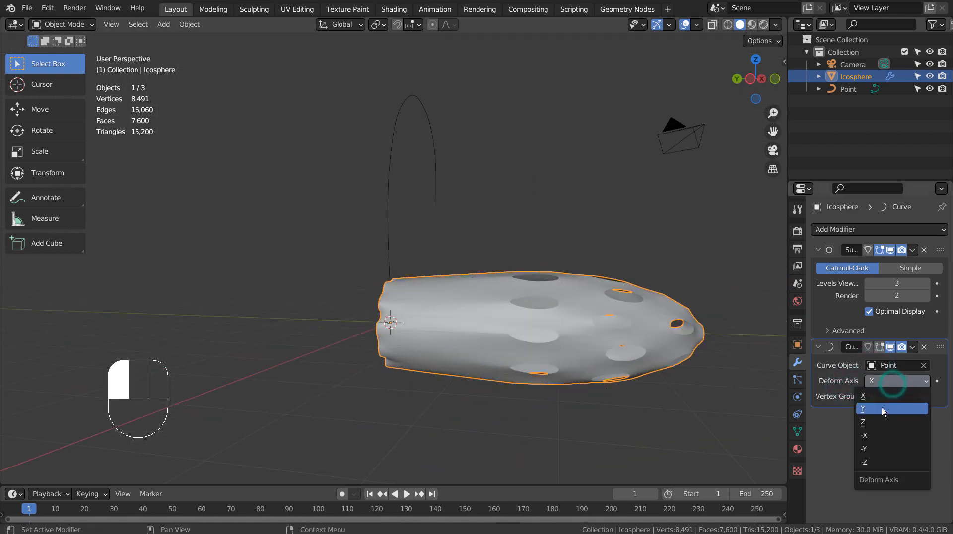
pyautogui.click(879, 421)
pyautogui.moveTo(596, 342); pyautogui.dragTo(541, 361, button='middle')
# Step: Shrink the Point curve to 0.655 and squash the shell's height to 0.288
pyautogui.click(552, 64)
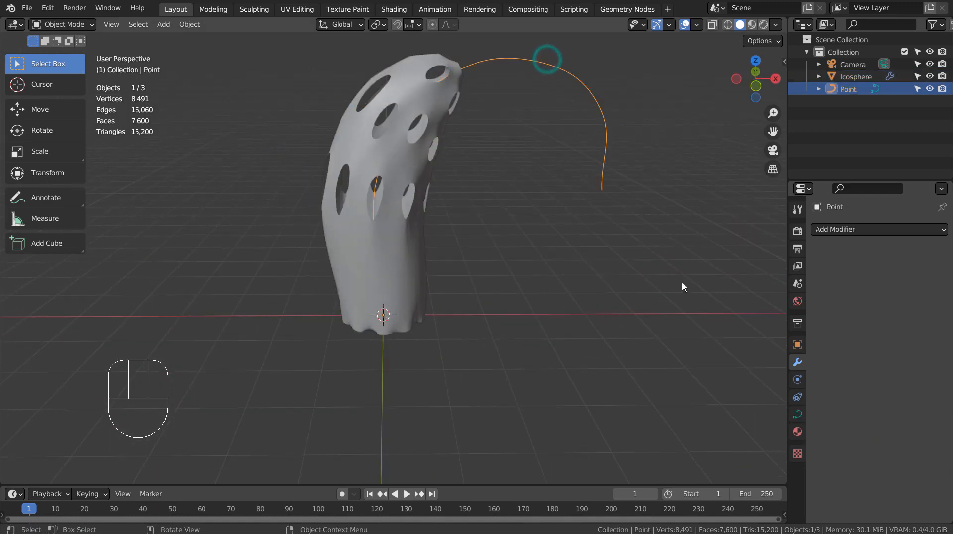
pyautogui.press('s')
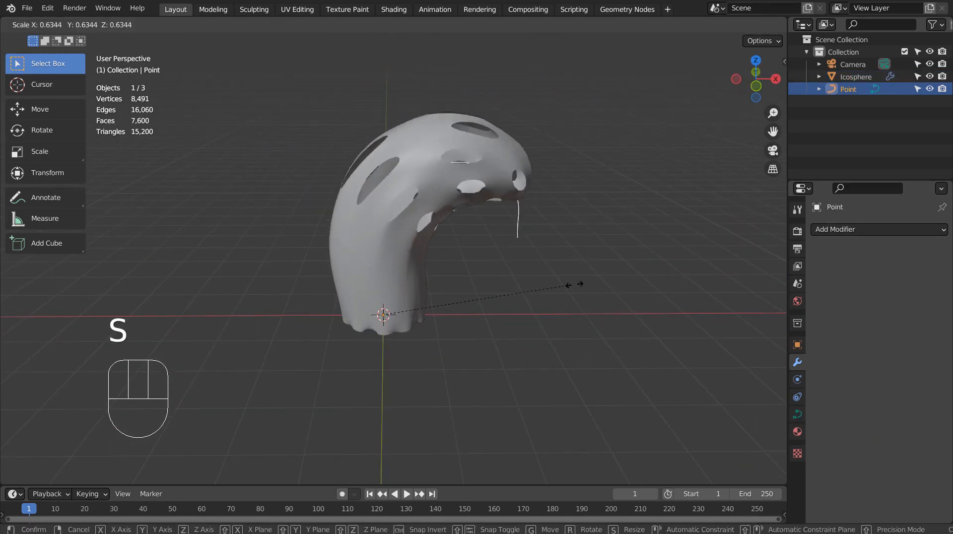
pyautogui.click(579, 290)
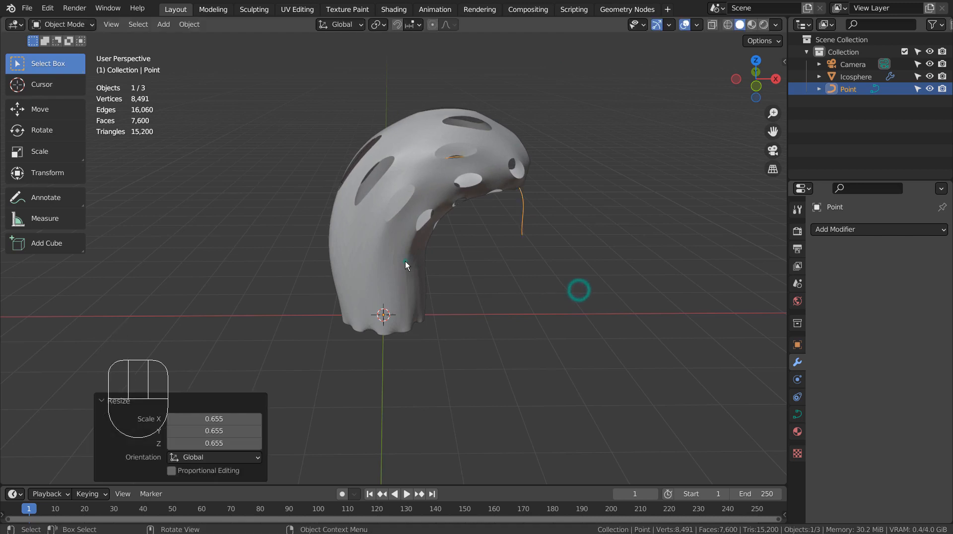
pyautogui.click(405, 261)
pyautogui.press('s')
pyautogui.press('z')
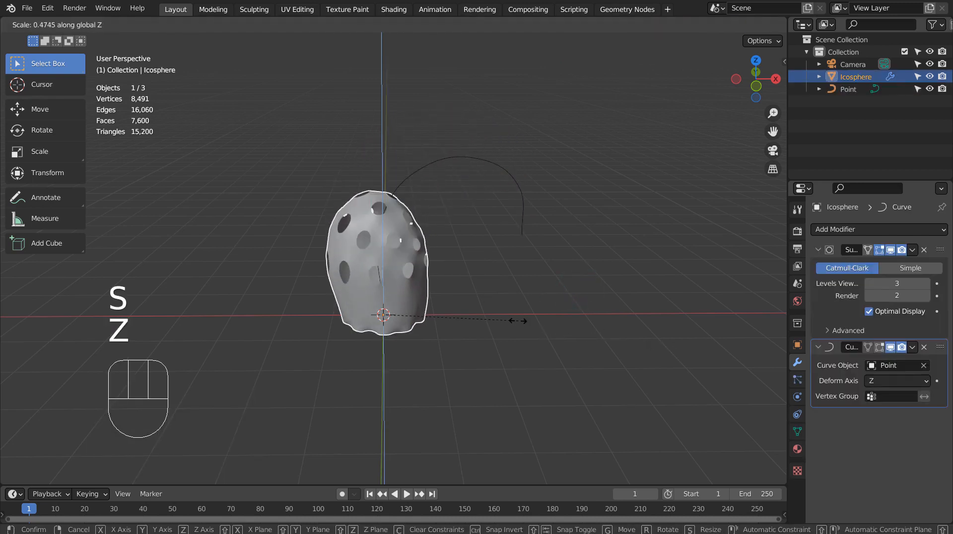
pyautogui.click(463, 342)
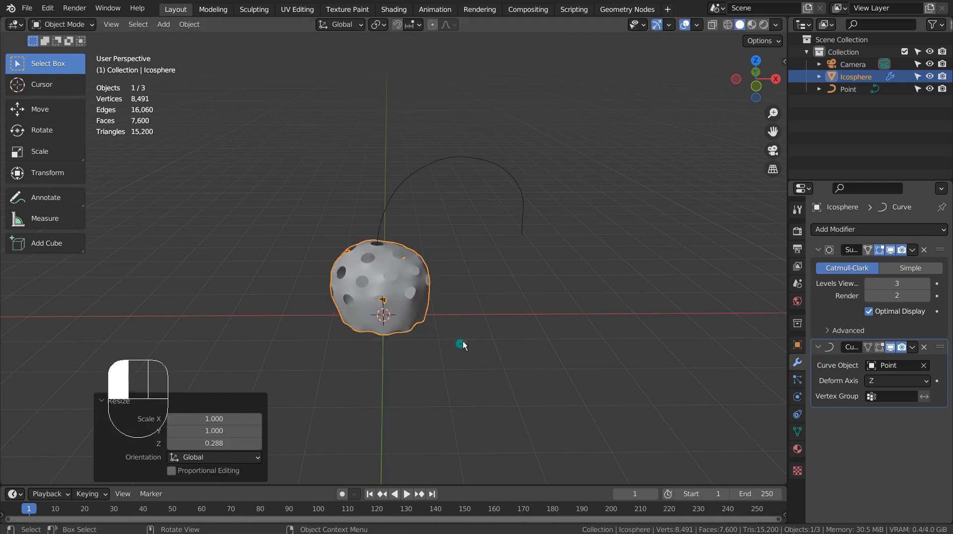
# Step: Shrink the curve to 0.414, stretch its height to 3.712, and the shell's height to 4.329
pyautogui.click(515, 197)
pyautogui.press('s')
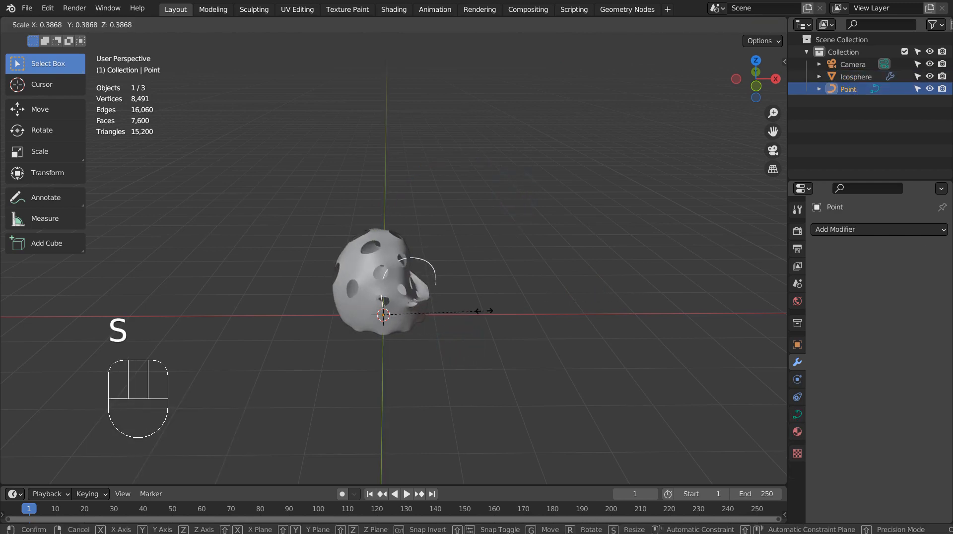
pyautogui.click(490, 309)
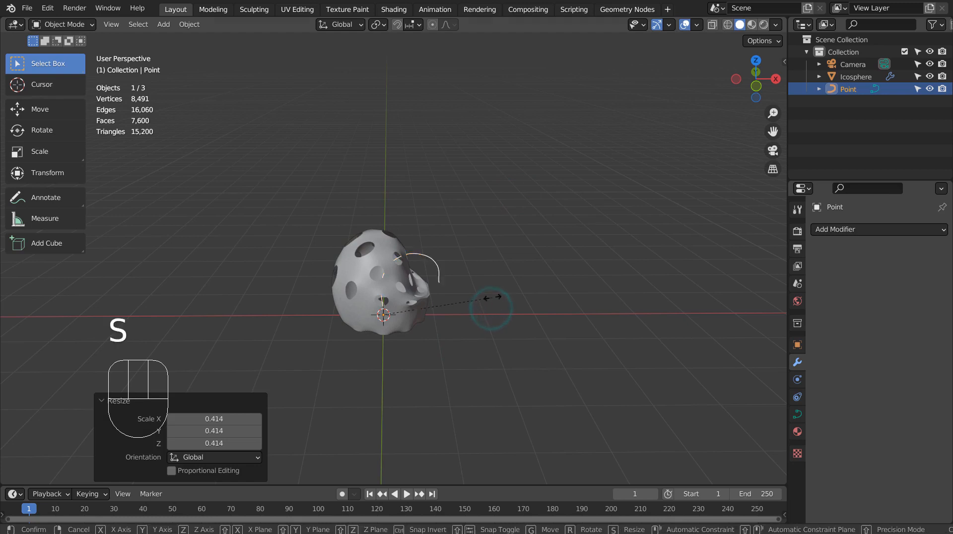
pyautogui.press('s')
pyautogui.press('z')
pyautogui.click(5, 256)
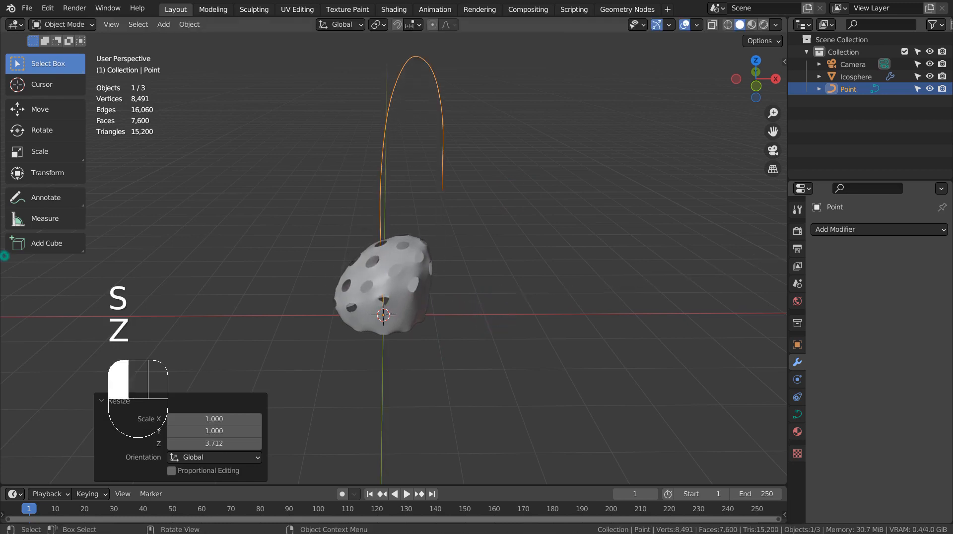
pyautogui.click(409, 267)
pyautogui.press('s')
pyautogui.press('z')
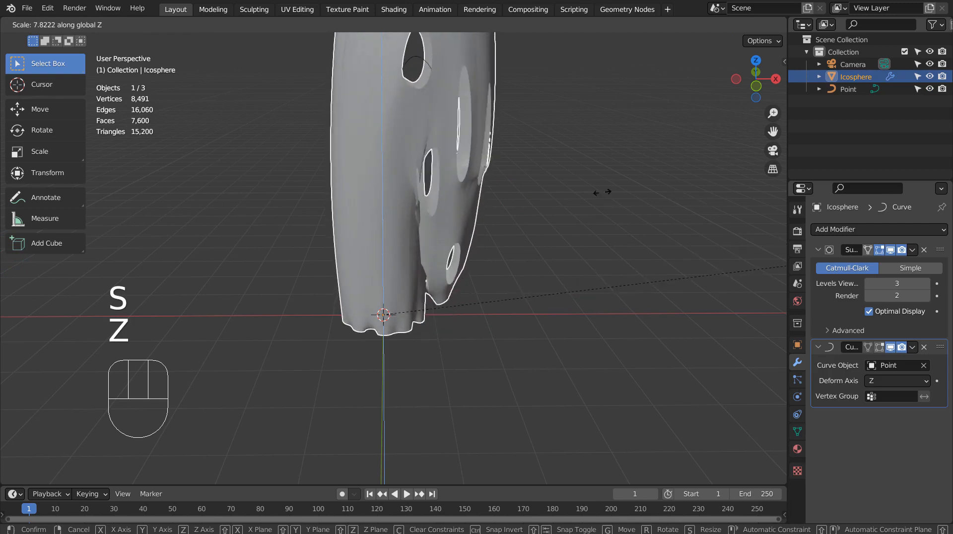
pyautogui.click(149, 197)
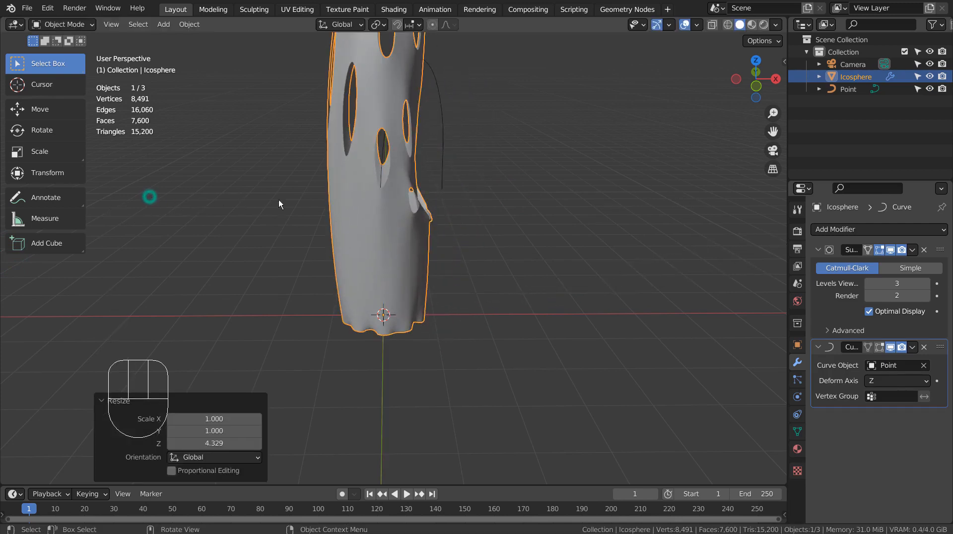
# Step: Enlarge the Point curve to 1.774, then stretch it along X
pyautogui.moveTo(388, 203); pyautogui.dragTo(428, 192, button='middle')
pyautogui.click(447, 156)
pyautogui.press('s')
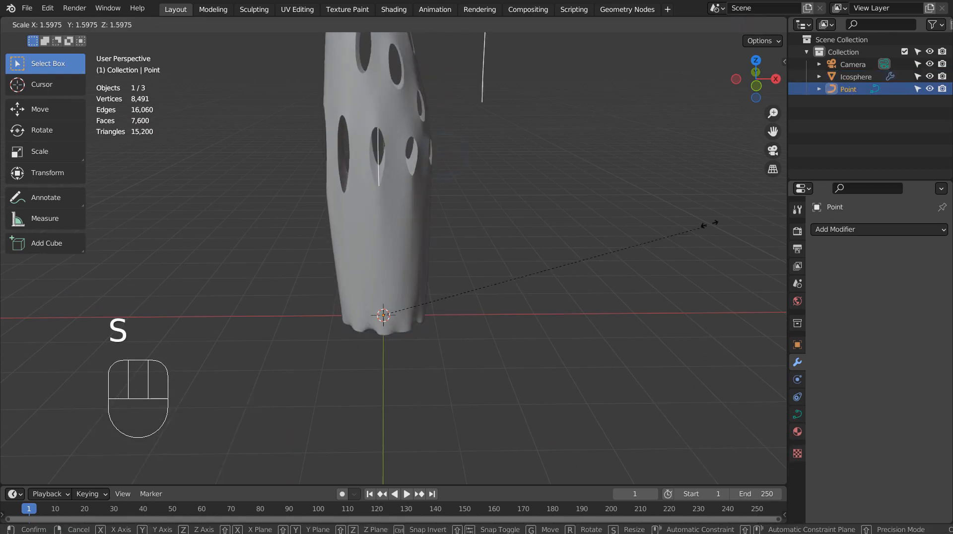
pyautogui.click(721, 157)
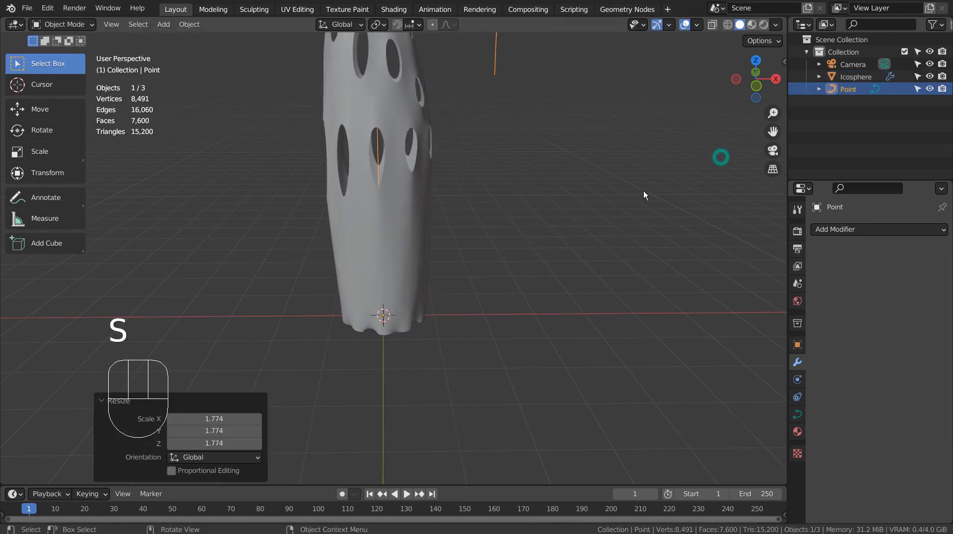
pyautogui.scroll(-3, 648, 228)
pyautogui.moveTo(652, 269); pyautogui.dragTo(496, 176, button='middle')
pyautogui.scroll(4, 546, 231)
pyautogui.click(415, 214)
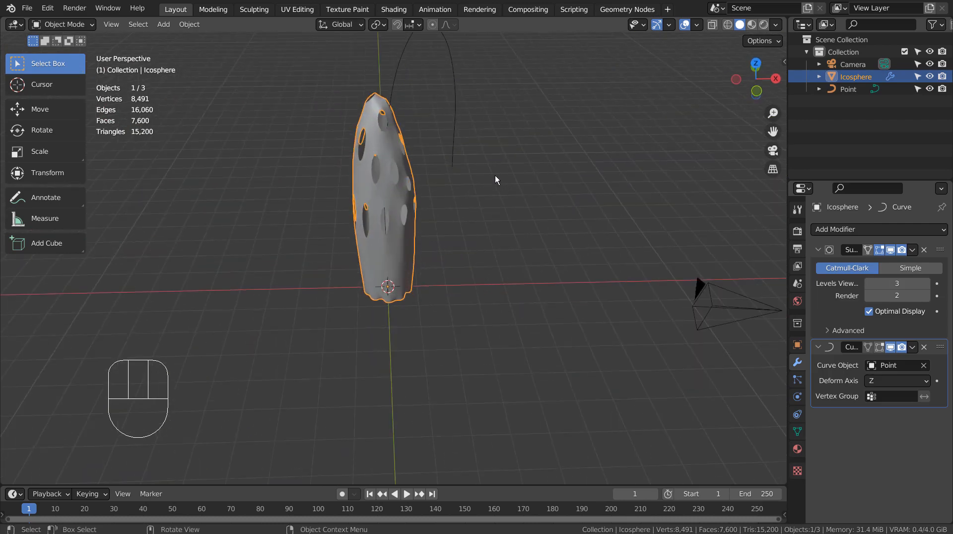
pyautogui.click(460, 100)
pyautogui.press('s')
pyautogui.press('x')
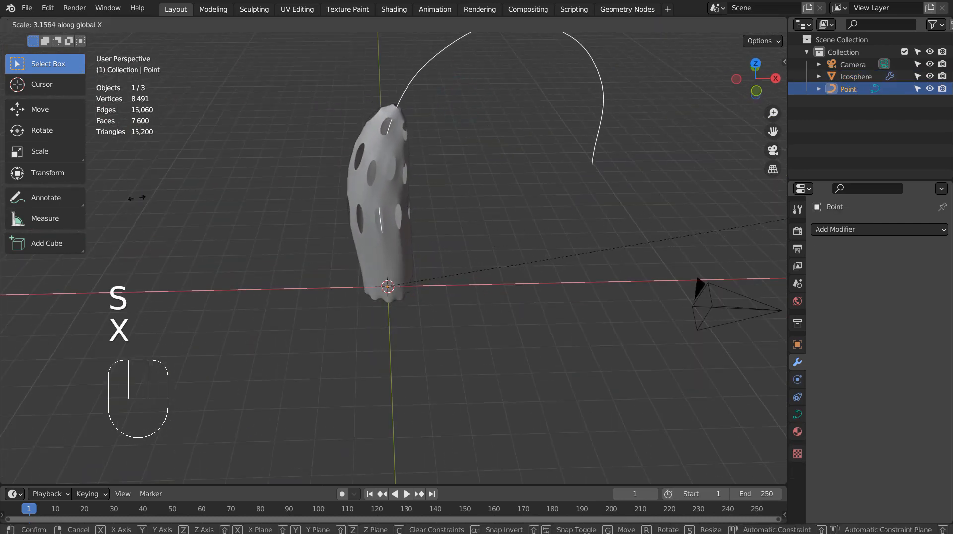
pyautogui.click(287, 201)
# Step: Scale the shell uniformly to 1.607 after undoing a trial X scaling
pyautogui.click(411, 196)
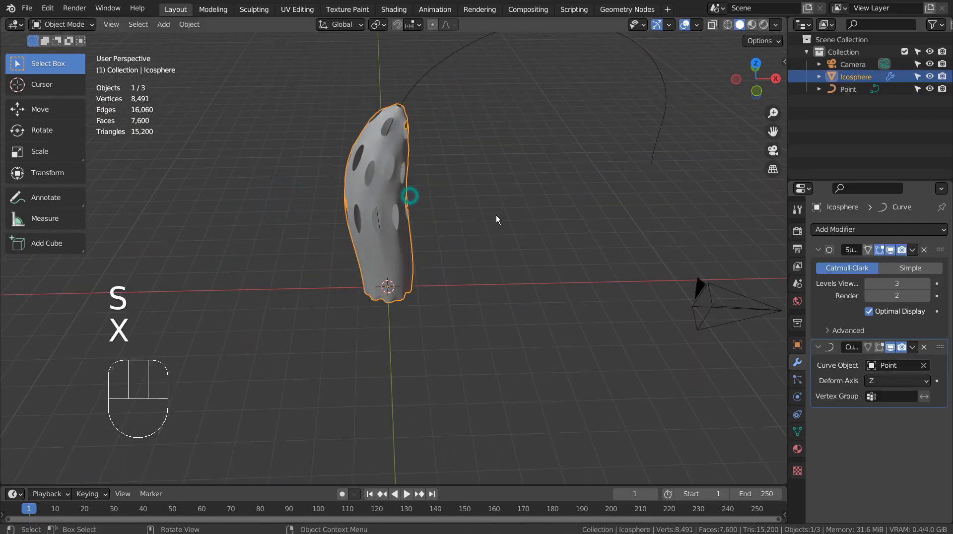
pyautogui.press('s')
pyautogui.press('x')
pyautogui.click(594, 198)
pyautogui.press('s')
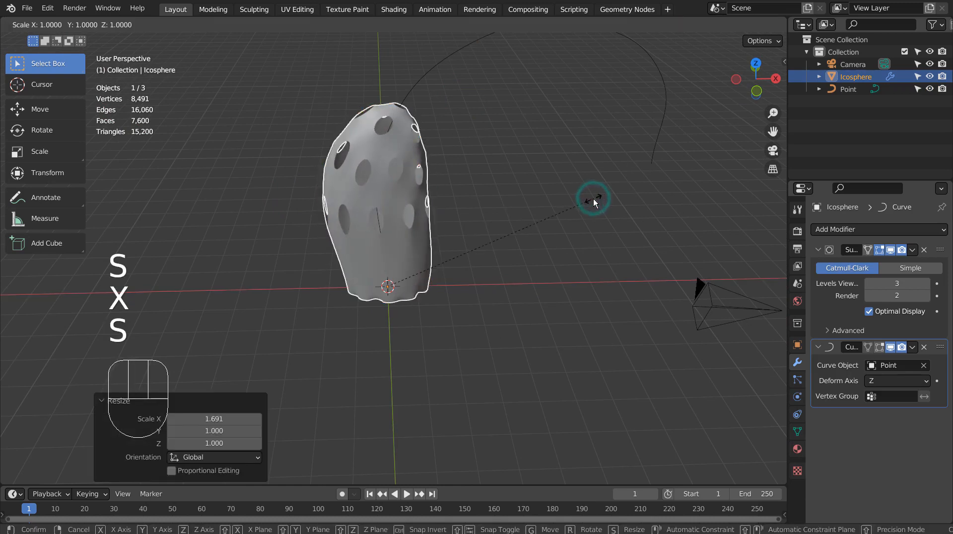
pyautogui.hotkey('ctrl', 'z')
pyautogui.hotkey('ctrl', 'z')
pyautogui.press('s')
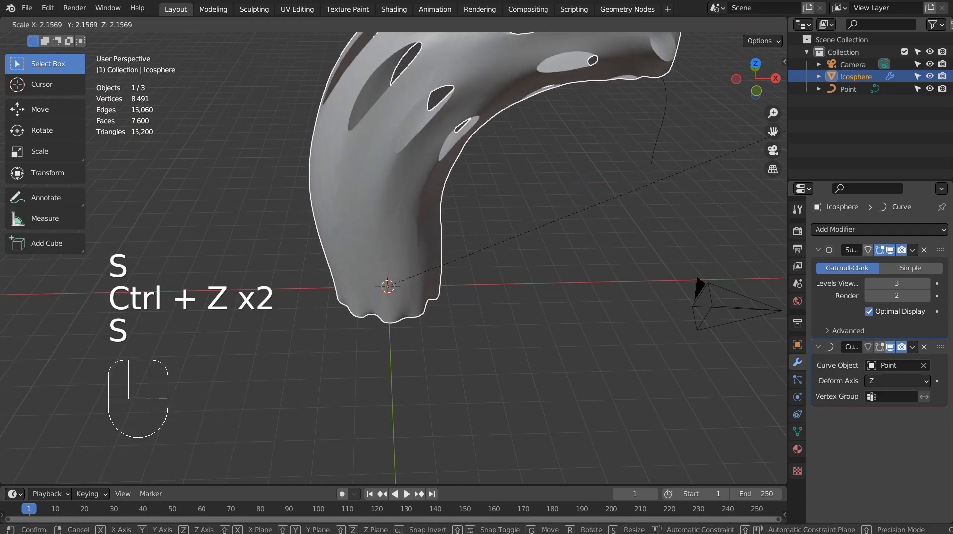
pyautogui.click(677, 110)
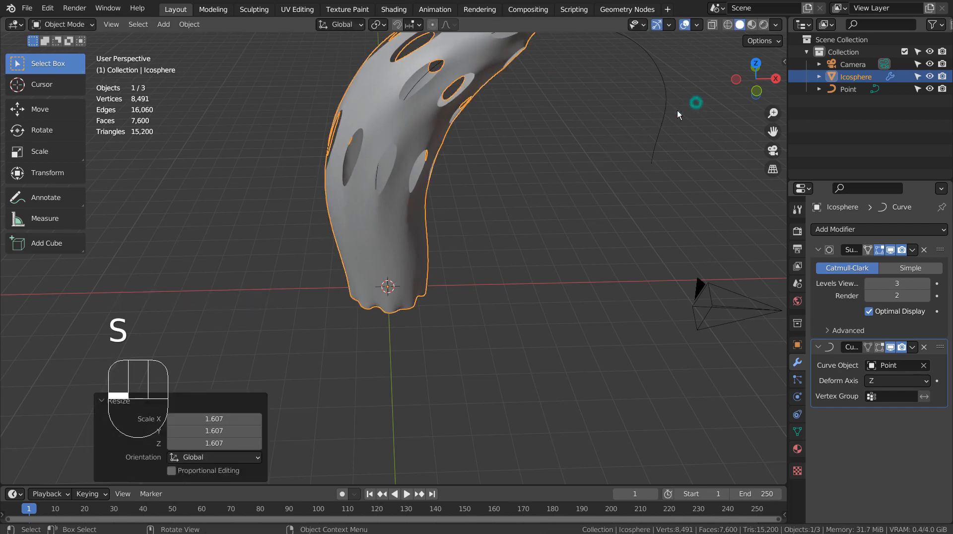
pyautogui.moveTo(678, 110); pyautogui.dragTo(386, 159, button='middle')
# Step: Shade the shell smooth and try subdividing all its geometry in Edit Mode
pyautogui.rightClick(386, 159)
pyautogui.click(367, 160)
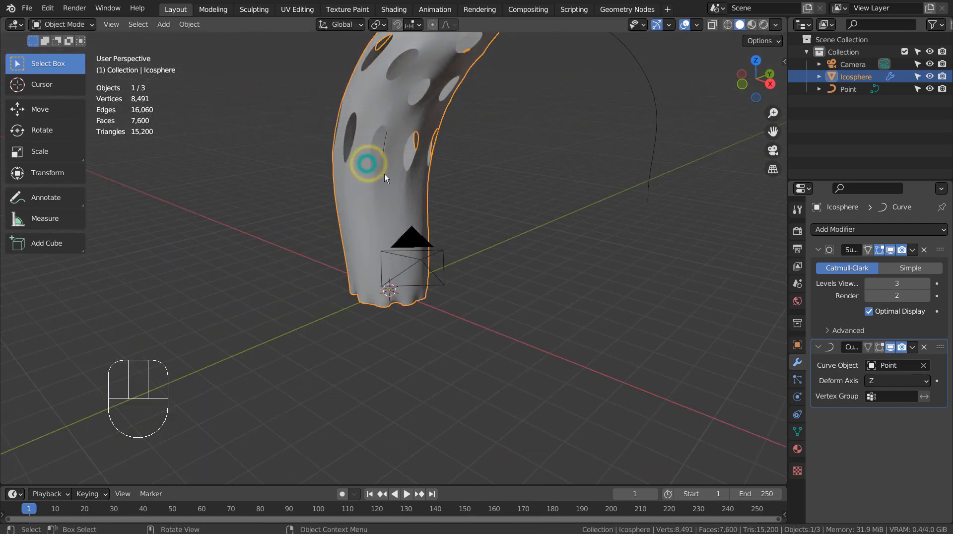
pyautogui.press('Tab')
pyautogui.press('a')
pyautogui.rightClick(392, 189)
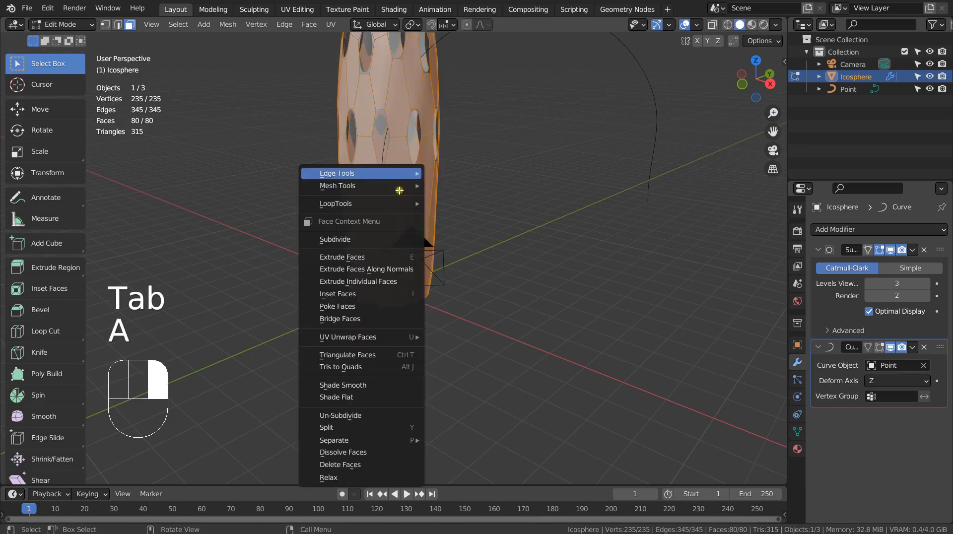
pyautogui.click(396, 190)
pyautogui.press('s')
pyautogui.rightClick(529, 202)
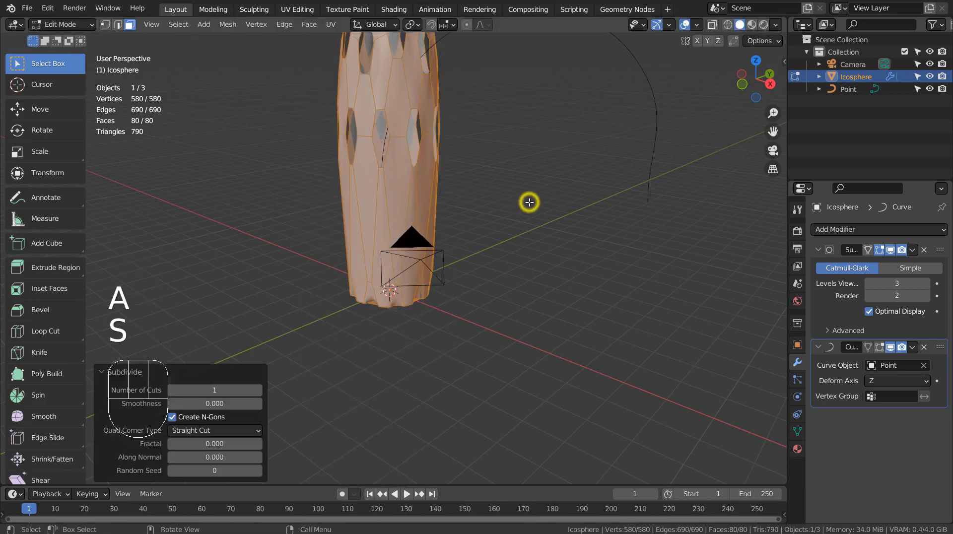
# Step: Undo the subdivisions to keep the original mesh and return to Object Mode
pyautogui.hotkey('ctrl', 'z')
pyautogui.rightClick(422, 185)
pyautogui.click(422, 185)
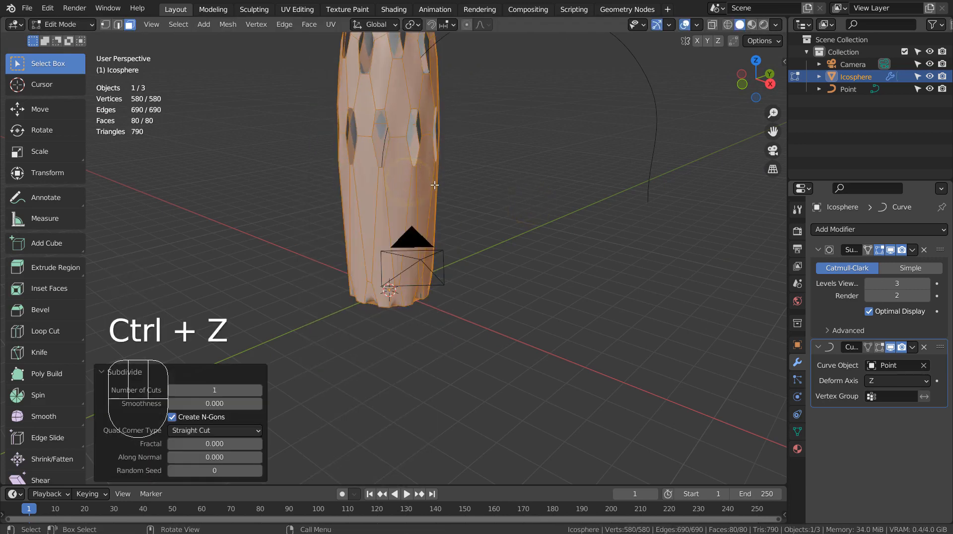
pyautogui.moveTo(450, 262); pyautogui.dragTo(505, 277, button='middle')
pyautogui.hotkey('ctrl', 'z')
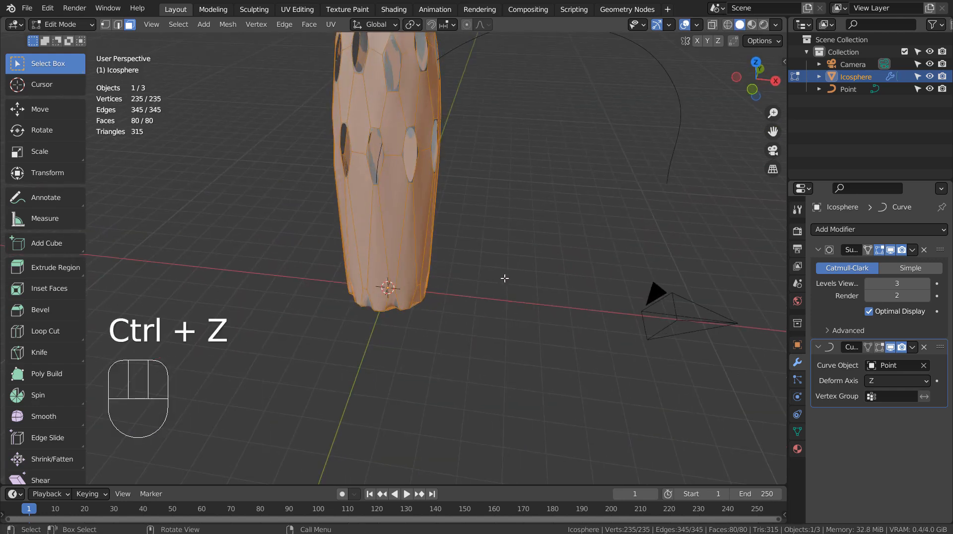
pyautogui.scroll(-3, 537, 259)
pyautogui.press('Tab')
pyautogui.moveTo(562, 247); pyautogui.dragTo(503, 263, button='middle')
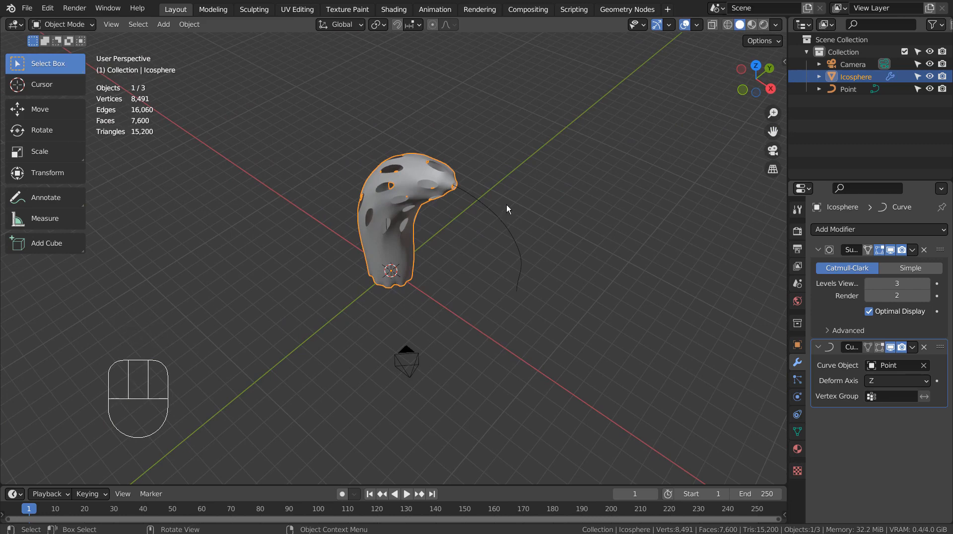
# Step: Add a Solidify modifier to the perforated Icosphere shell for 0.01 m thickness
pyautogui.click(412, 180)
pyautogui.click(424, 159)
pyautogui.click(866, 231)
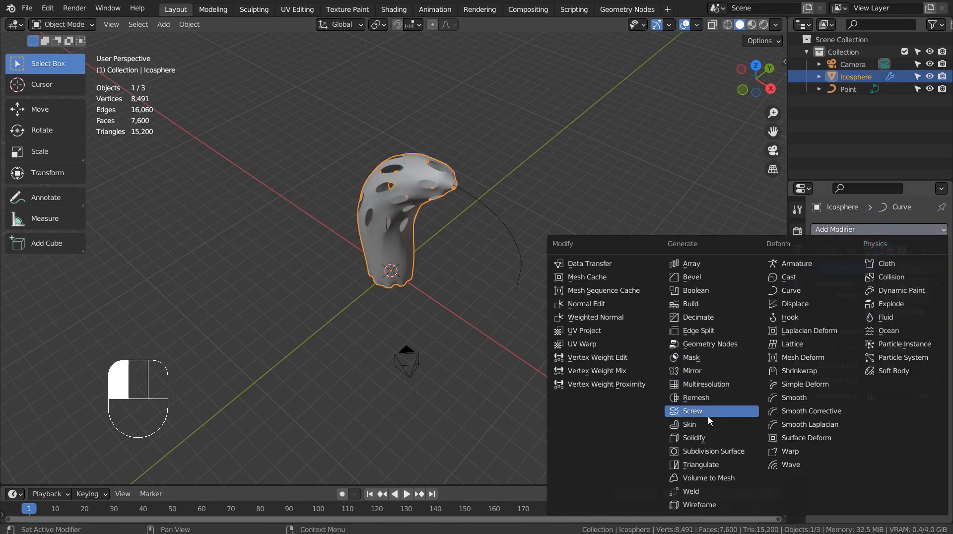
pyautogui.click(694, 437)
pyautogui.scroll(3, 478, 207)
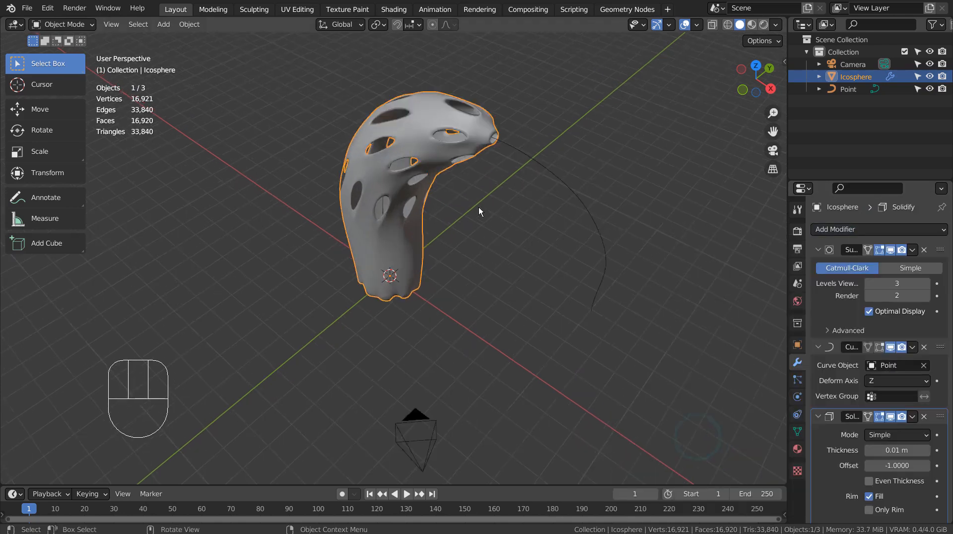
pyautogui.scroll(3, 478, 207)
pyautogui.moveTo(481, 206); pyautogui.dragTo(511, 240, button='middle')
pyautogui.moveTo(593, 187); pyautogui.dragTo(610, 138, button='middle')
pyautogui.scroll(-4, 609, 138)
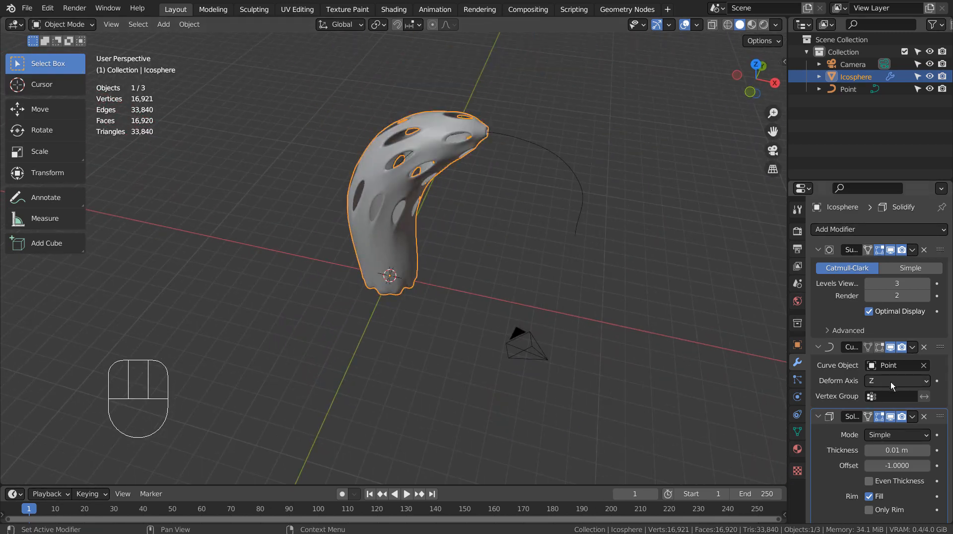
pyautogui.scroll(-4, 866, 457)
# Step: Create a new orange material for the shell with Metallic 0.936 and Roughness 0.124
pyautogui.click(798, 448)
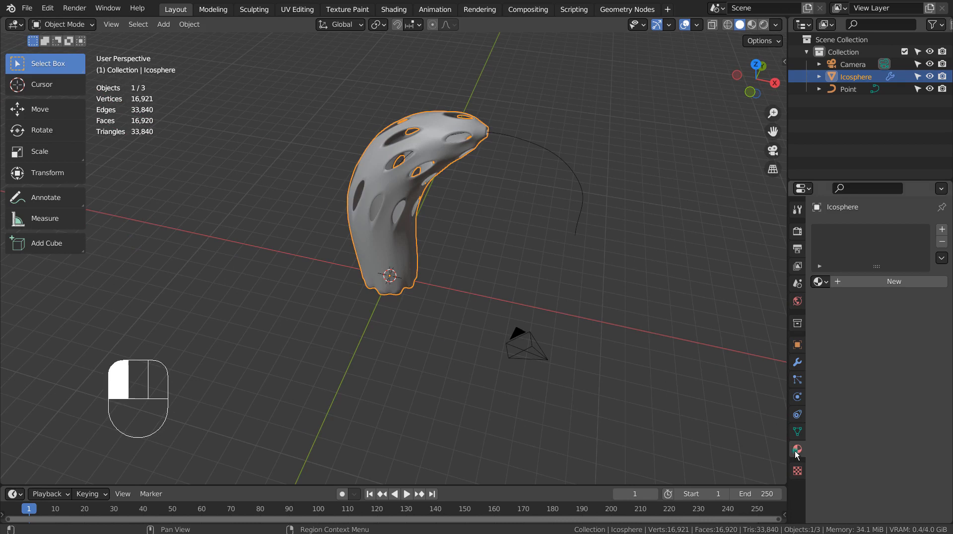
pyautogui.click(896, 279)
pyautogui.click(900, 390)
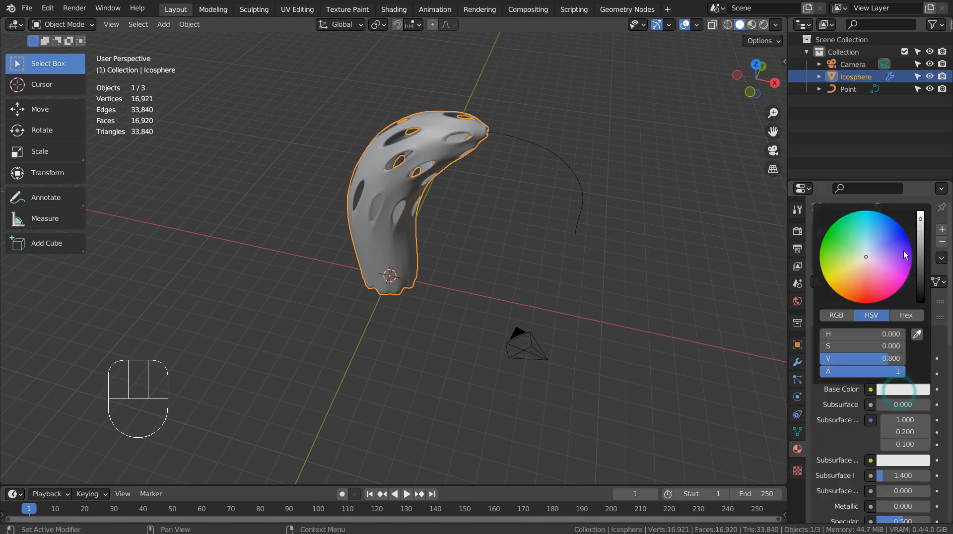
pyautogui.click(851, 290)
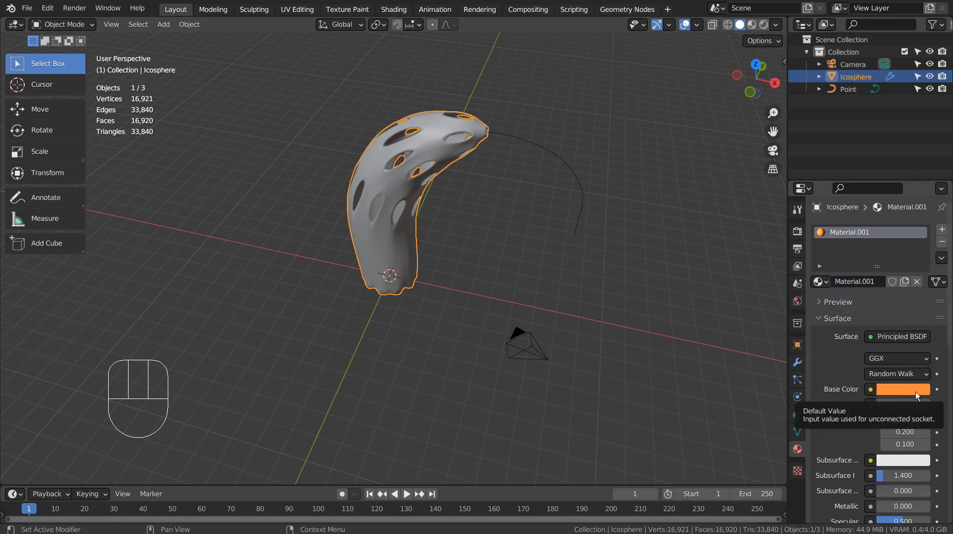
pyautogui.scroll(-5, 915, 397)
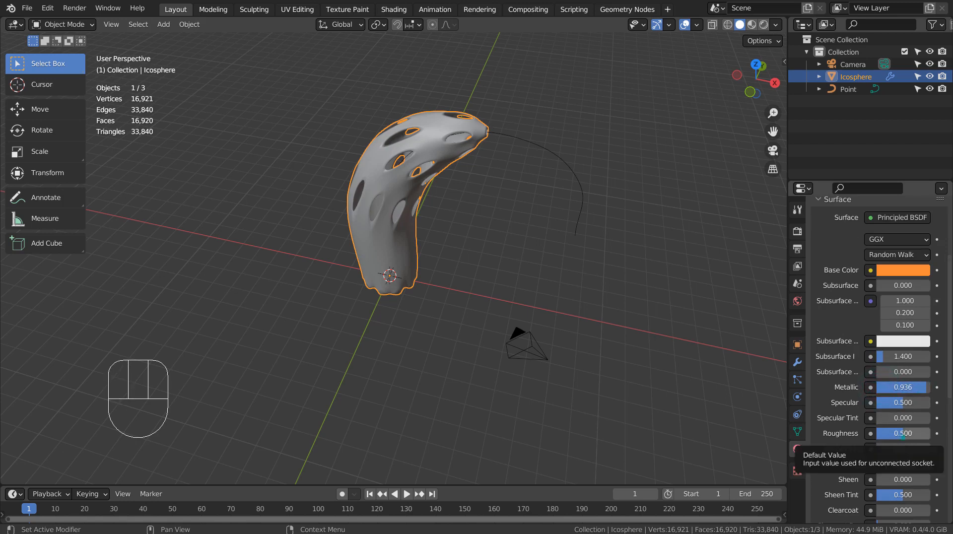
pyautogui.moveTo(904, 439); pyautogui.dragTo(884, 438)
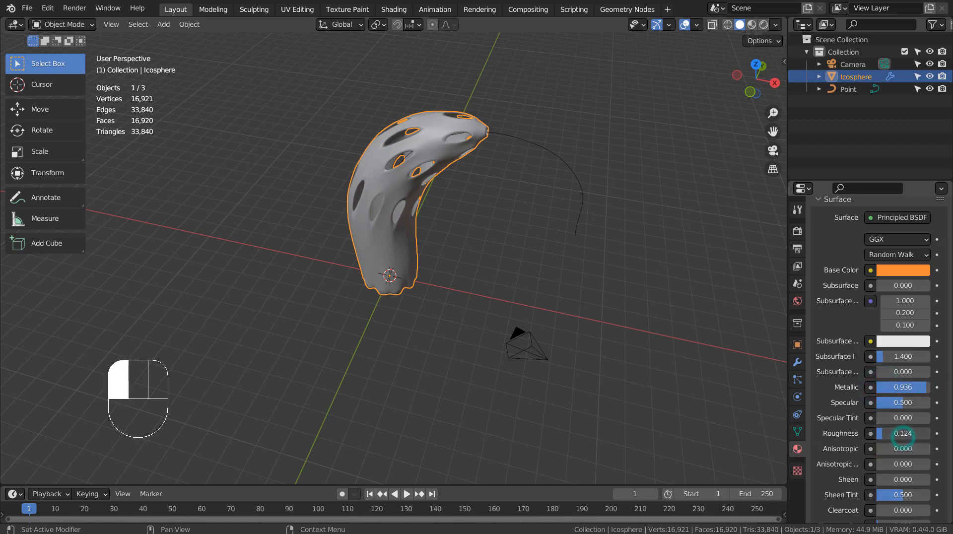
# Step: Switch the viewport to Material Preview to see the shiny orange shell
pyautogui.click(751, 25)
pyautogui.click(579, 225)
pyautogui.moveTo(579, 225)
pyautogui.mouseDown(button='middle')
pyautogui.moveTo(552, 254)
pyautogui.moveTo(640, 261)
pyautogui.moveTo(755, 247)
pyautogui.moveTo(740, 236)
pyautogui.moveTo(614, 228)
pyautogui.moveTo(531, 229)
pyautogui.moveTo(485, 247)
pyautogui.moveTo(510, 182)
pyautogui.mouseUp(button='middle')
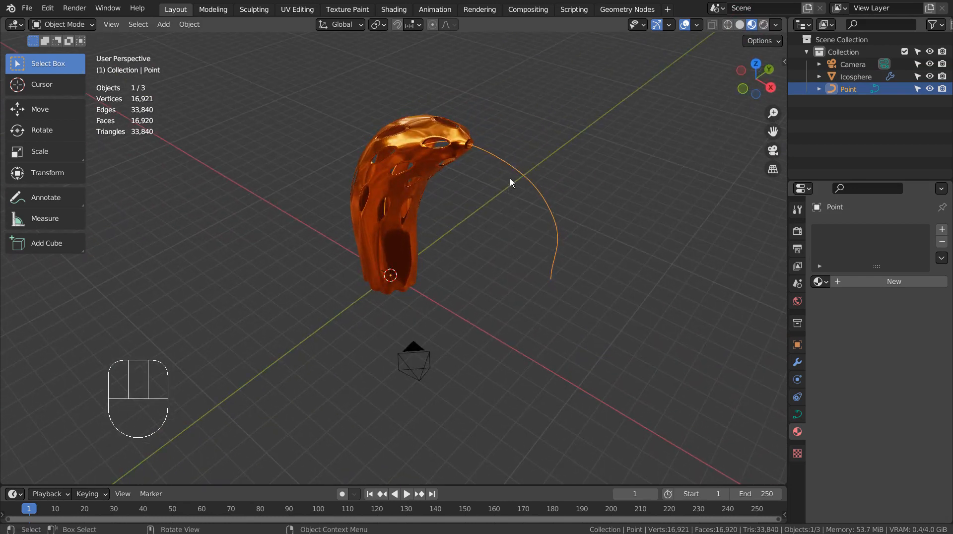
# Step: Apply the Curve modifier on the shell so the bend becomes permanent
pyautogui.click(408, 133)
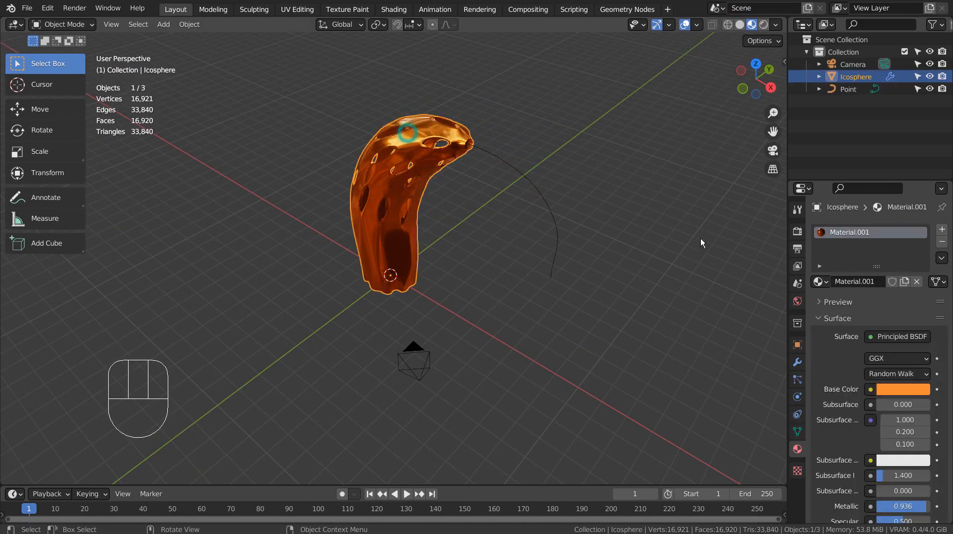
pyautogui.click(798, 362)
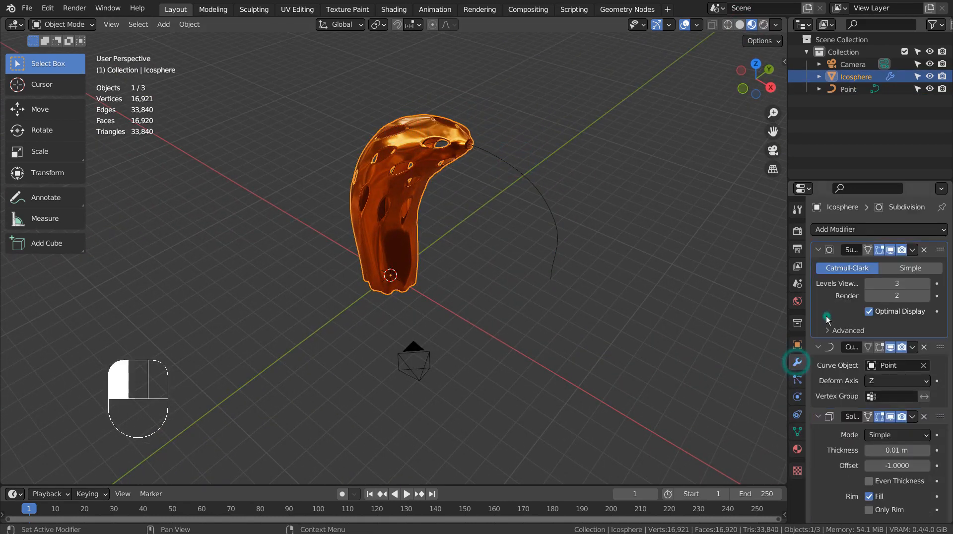
pyautogui.hotkey('ctrl', 'a')
pyautogui.hotkey('ctrl', 'a')
pyautogui.hotkey('ctrl', 'a')
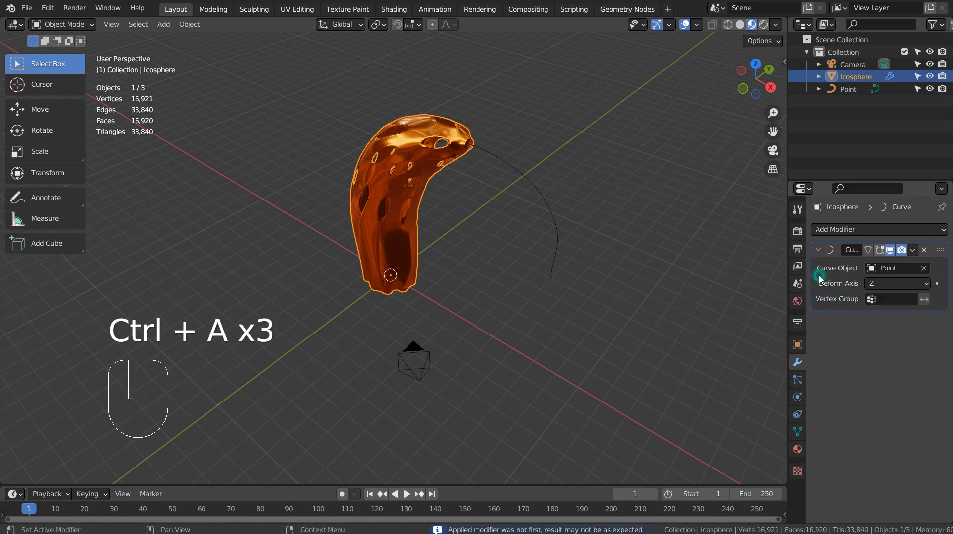
pyautogui.hotkey('ctrl', 'a')
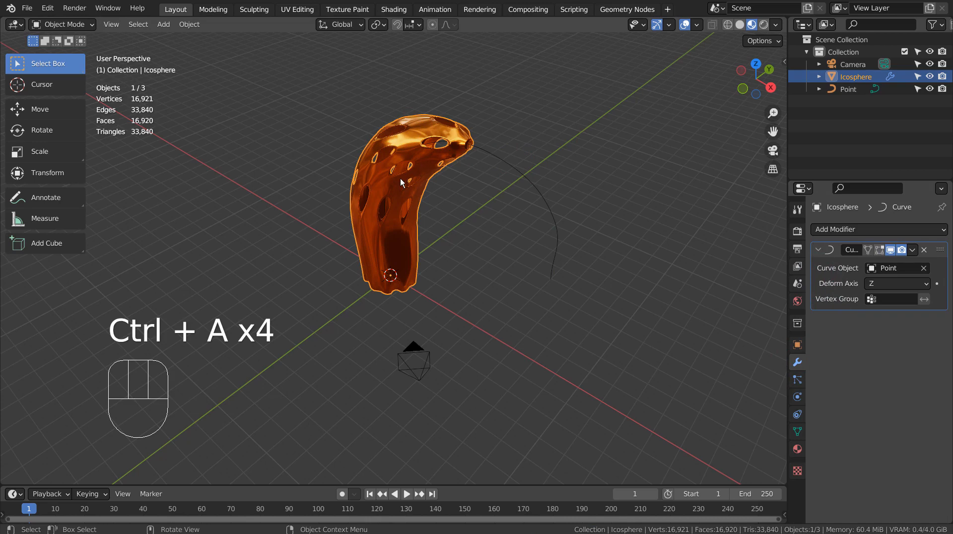
pyautogui.moveTo(392, 252); pyautogui.dragTo(433, 235, button='middle')
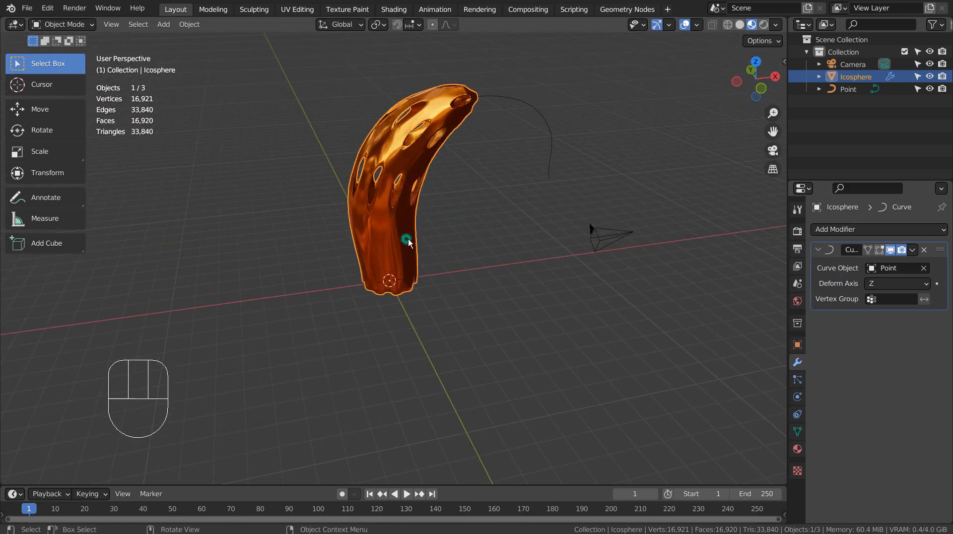
pyautogui.moveTo(701, 316); pyautogui.dragTo(655, 317, button='middle')
pyautogui.click(388, 248)
pyautogui.press('g')
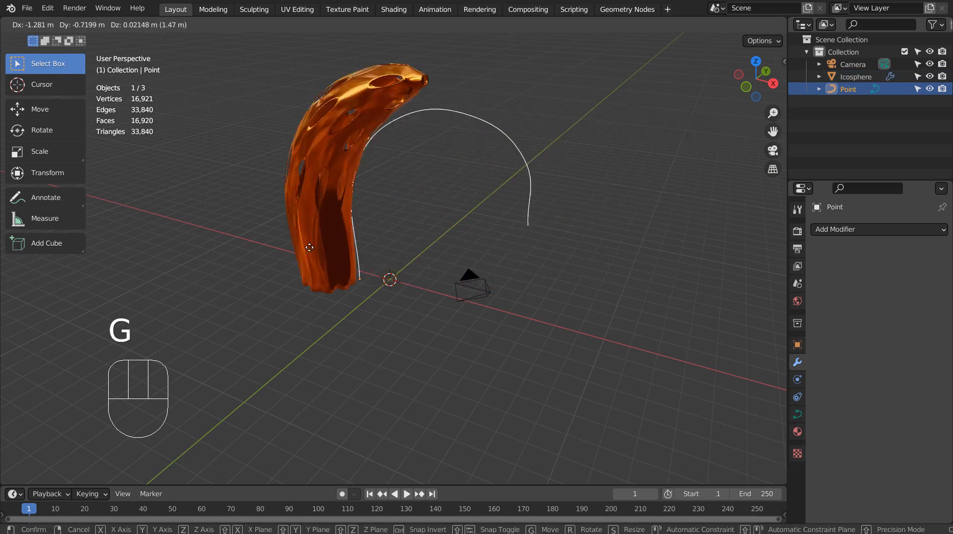
pyautogui.keyDown('ctrl'); pyautogui.click(294, 250); pyautogui.keyUp('ctrl')
pyautogui.hotkey('ctrl', 'z')
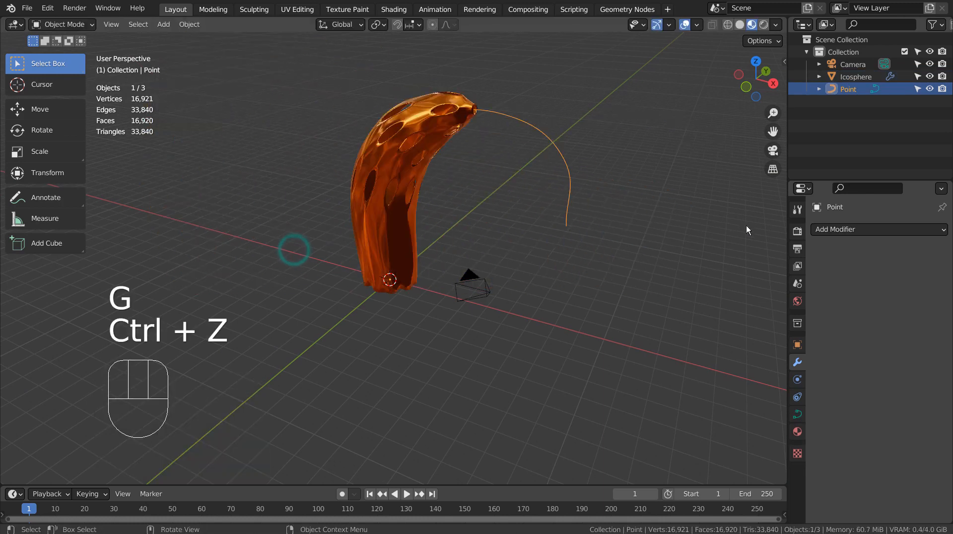
pyautogui.click(408, 116)
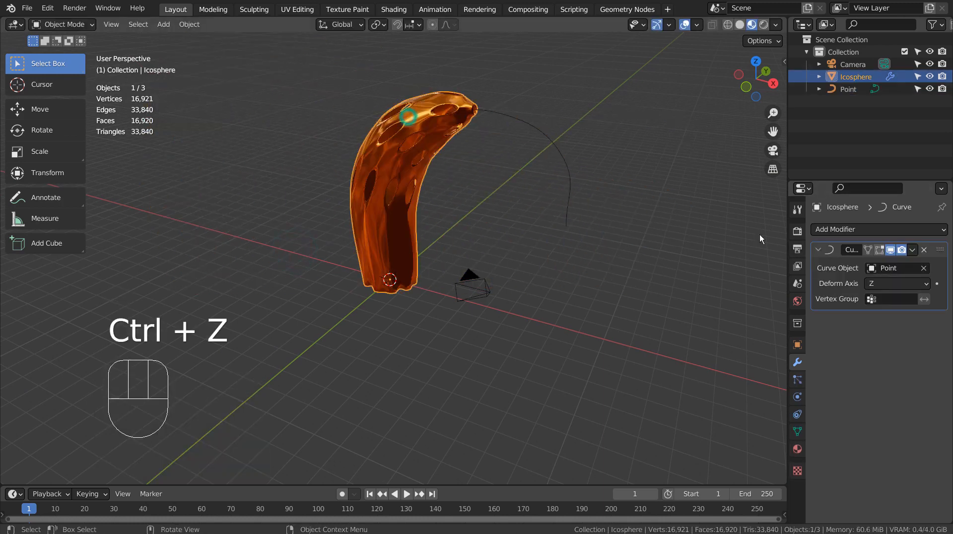
pyautogui.click(914, 249)
pyautogui.click(894, 264)
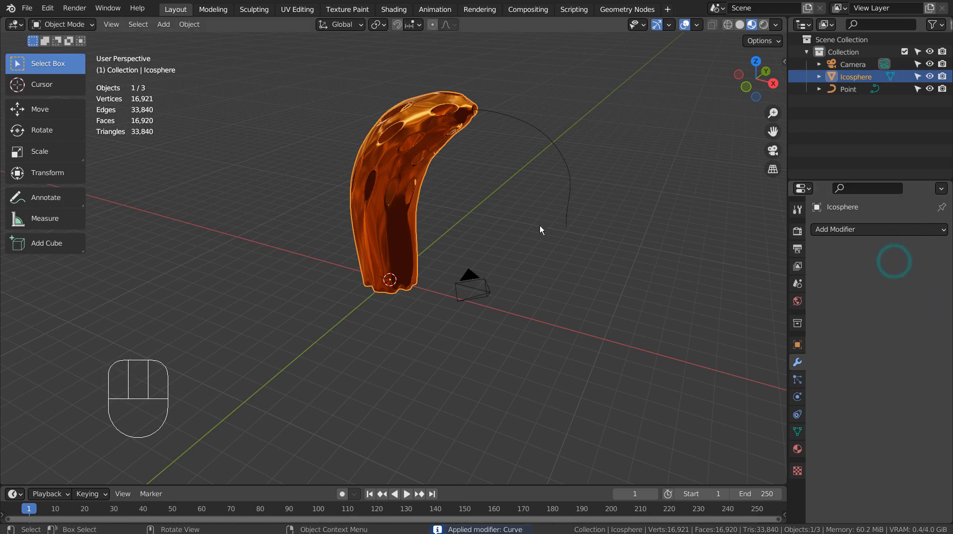
# Step: Delete the Point guiding curve
pyautogui.click(392, 174)
pyautogui.click(539, 111)
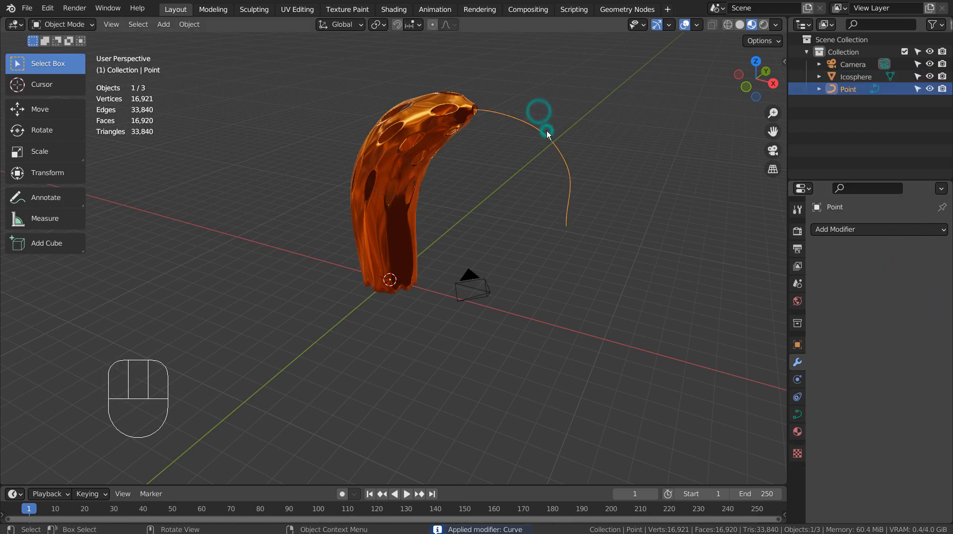
pyautogui.press('x')
pyautogui.click(547, 136)
# Step: Check the bent shell from the Numpad 7 top view, then return to perspective
pyautogui.click(409, 210)
pyautogui.press('KP_7')
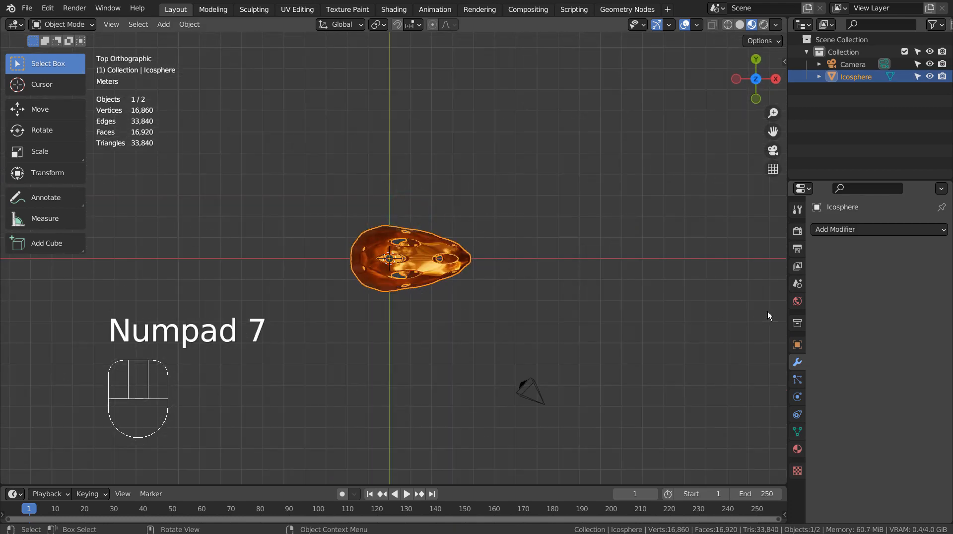
pyautogui.moveTo(628, 315); pyautogui.dragTo(578, 281, button='middle')
pyautogui.scroll(-3, 566, 258)
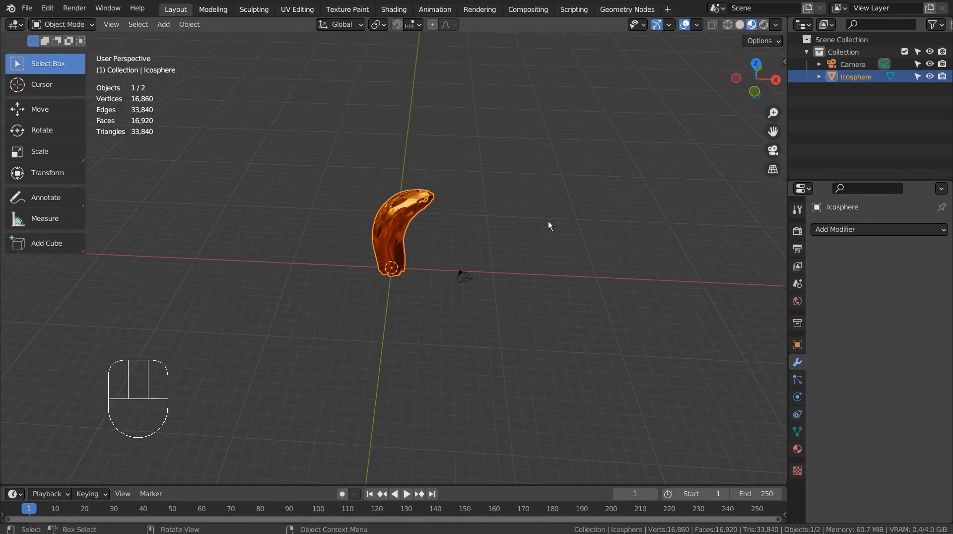
pyautogui.hotkey('shift', 'a')
# Step: Add a Plane scaled up about 15.333x under the shell and show its Particles properties
pyautogui.moveTo(548, 222)
pyautogui.click(581, 209)
pyautogui.press('s')
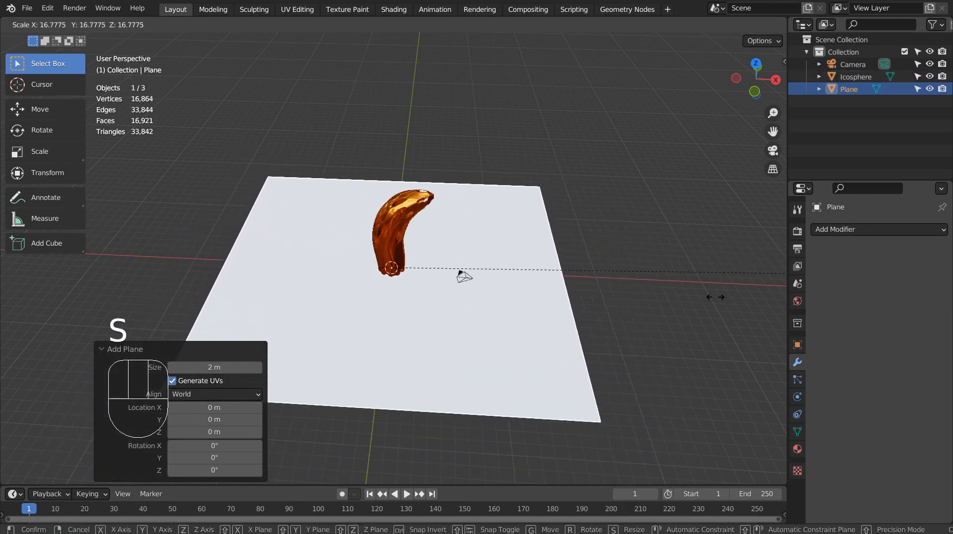
pyautogui.click(551, 309)
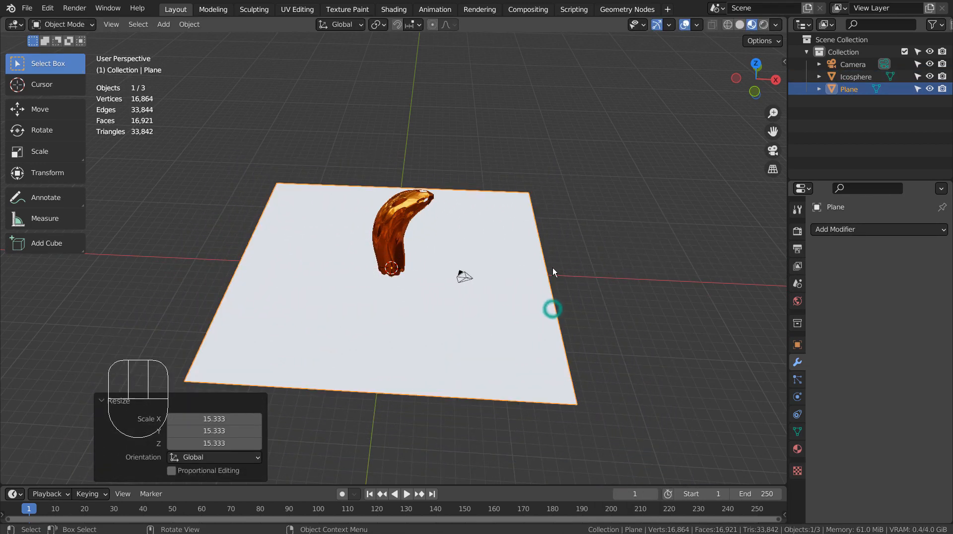
pyautogui.click(392, 224)
pyautogui.click(524, 248)
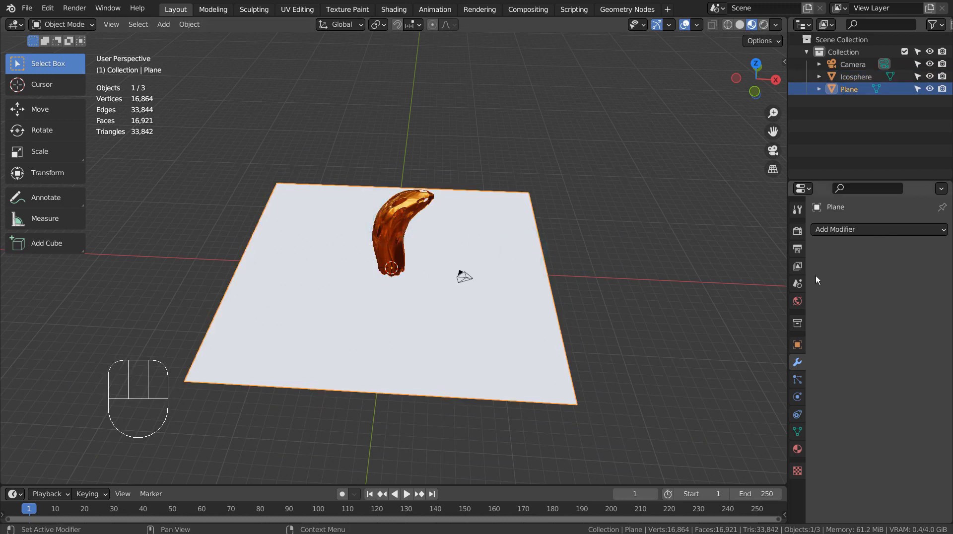
pyautogui.click(798, 381)
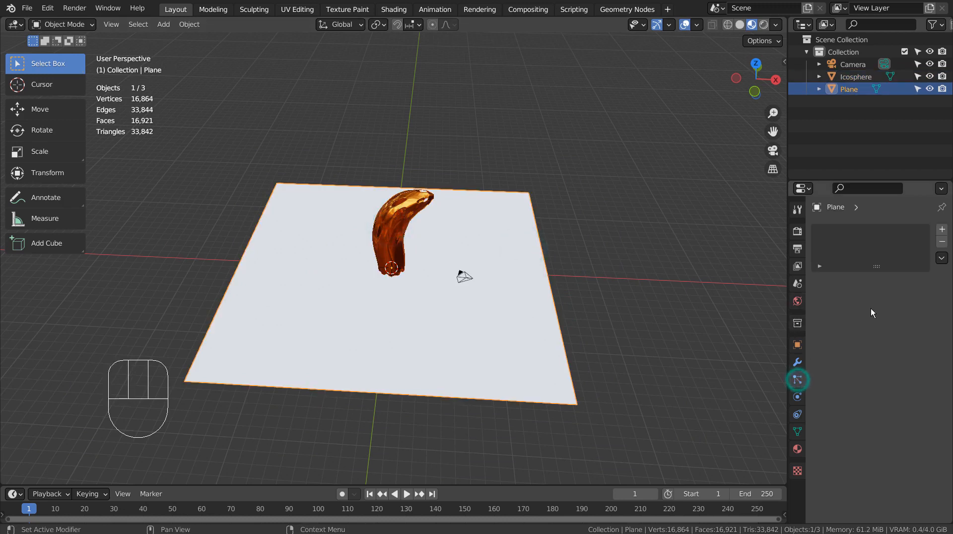
# Step: Add a Hair particle system to the plane with Number set to 25
pyautogui.click(942, 230)
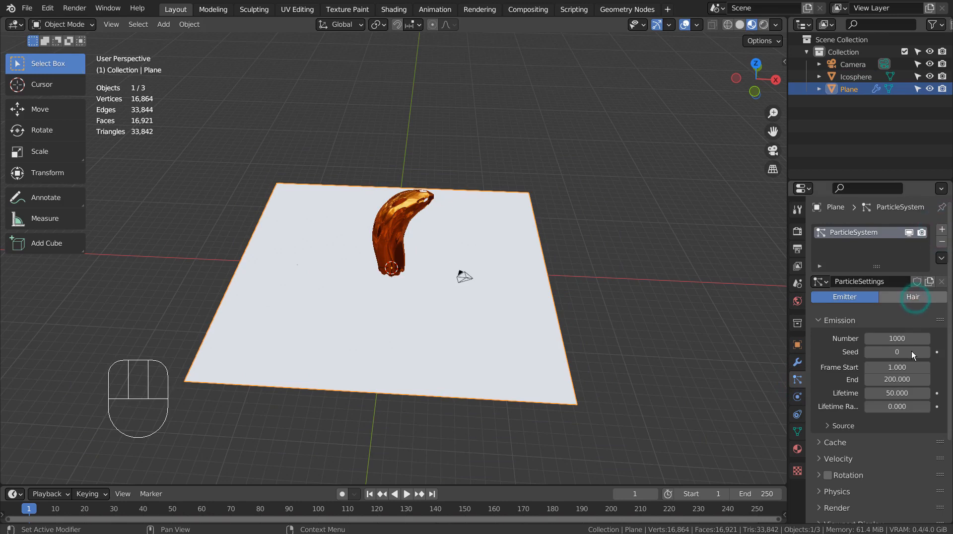
pyautogui.doubleClick(898, 351)
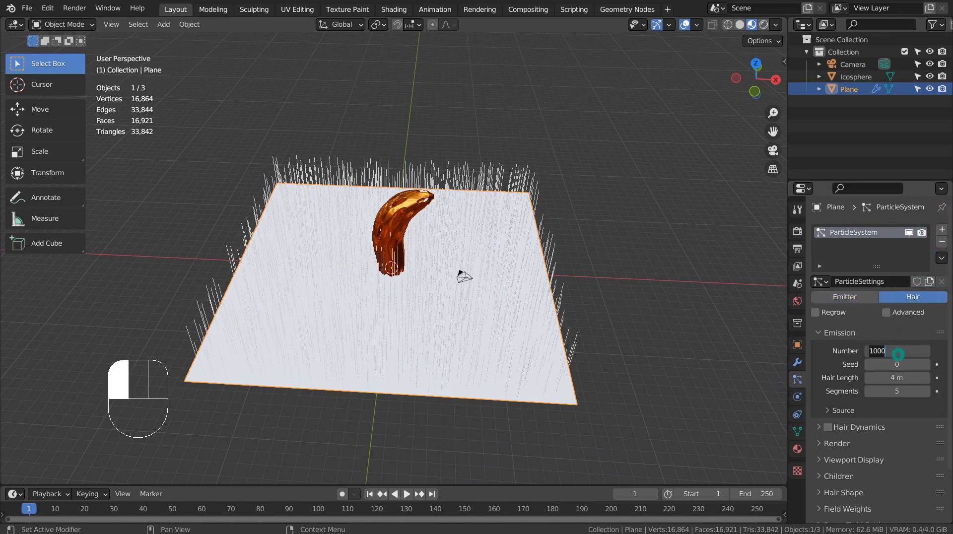
pyautogui.write('25')
pyautogui.press('Return')
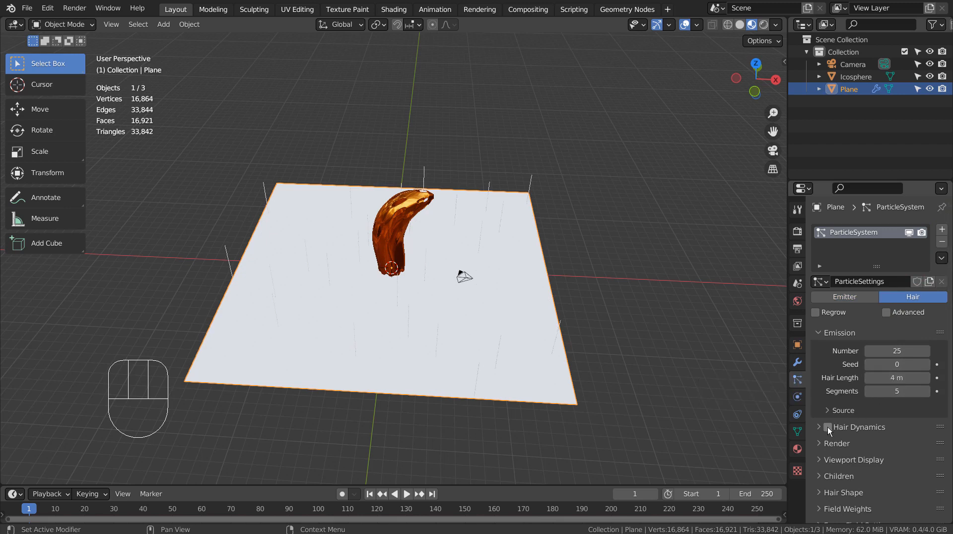
# Step: Render the particles as Object with the Icosphere as instance object
pyautogui.click(819, 447)
pyautogui.click(890, 463)
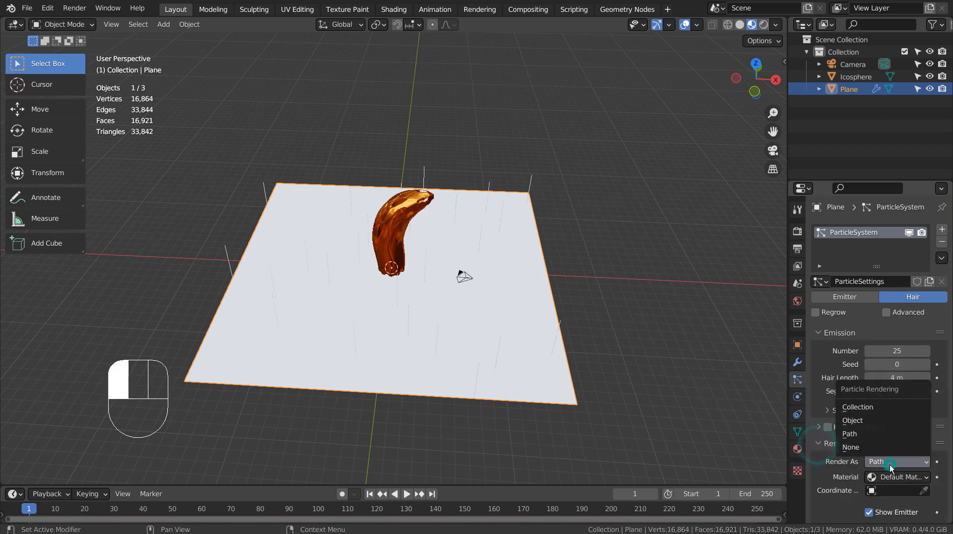
pyautogui.click(869, 421)
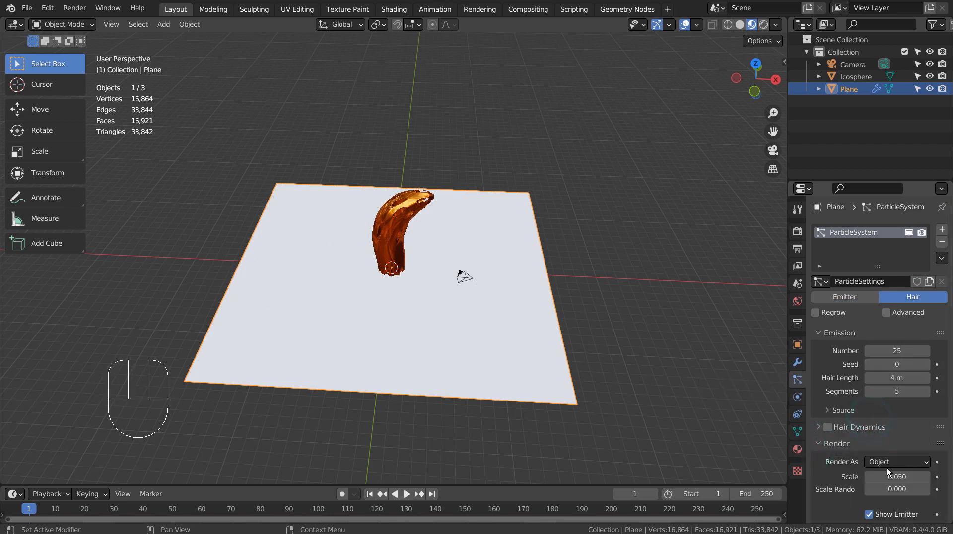
pyautogui.scroll(-5, 884, 446)
pyautogui.click(878, 432)
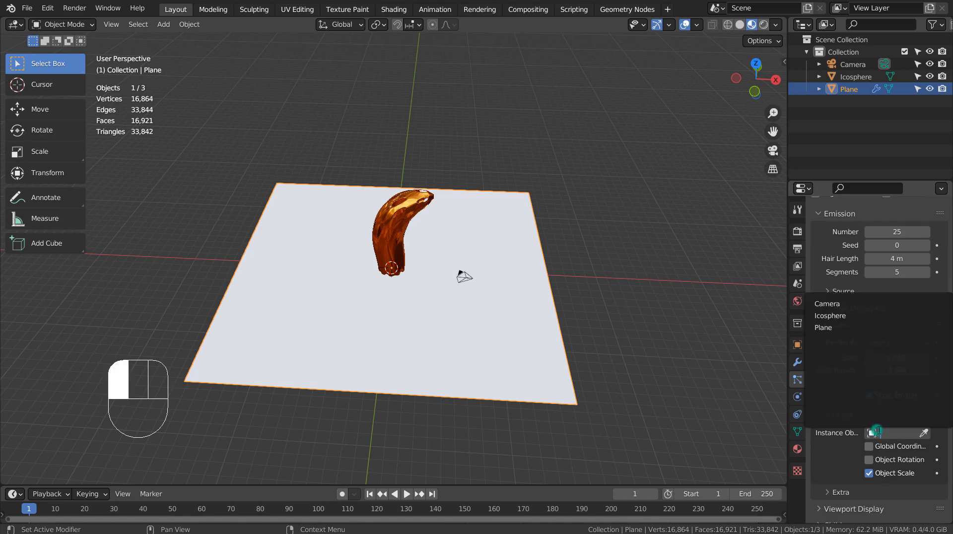
pyautogui.click(833, 316)
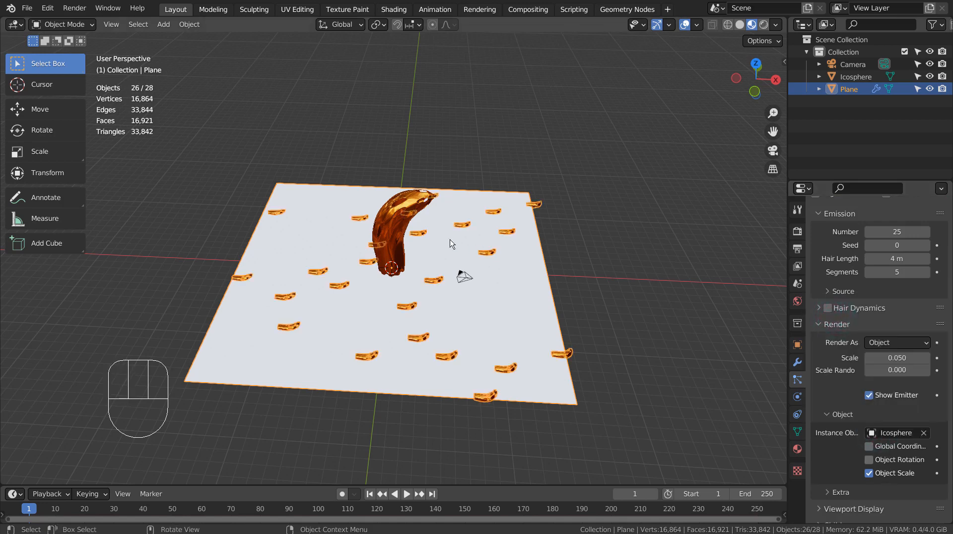
pyautogui.click(382, 237)
# Step: In Edit Mode, rotate all the shell's geometry -90° about the X axis
pyautogui.press('KP_1')
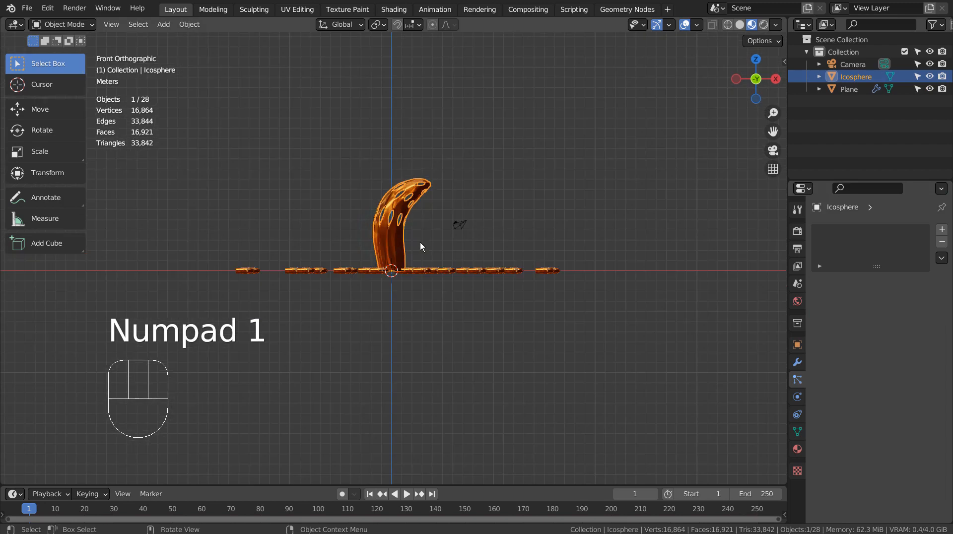
pyautogui.press('Tab')
pyautogui.press('a')
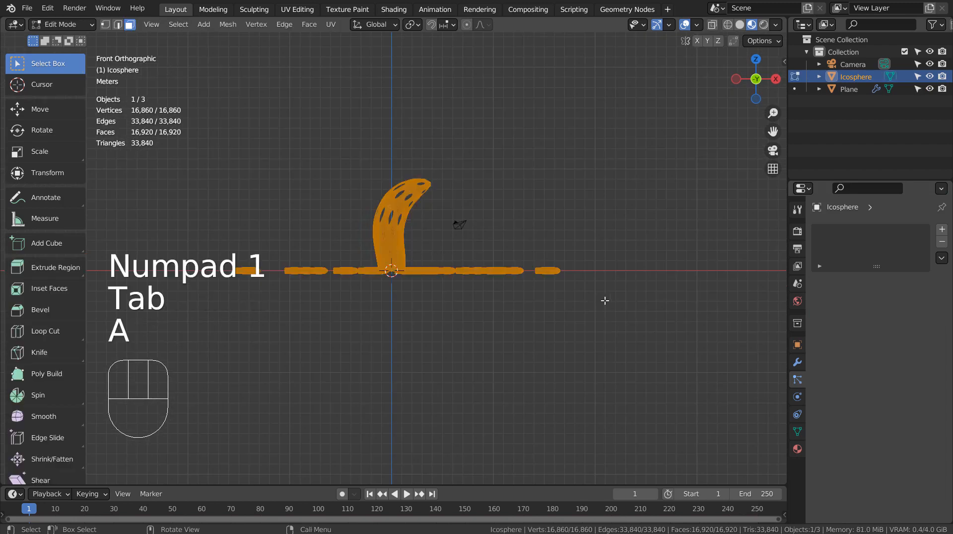
pyautogui.press('r')
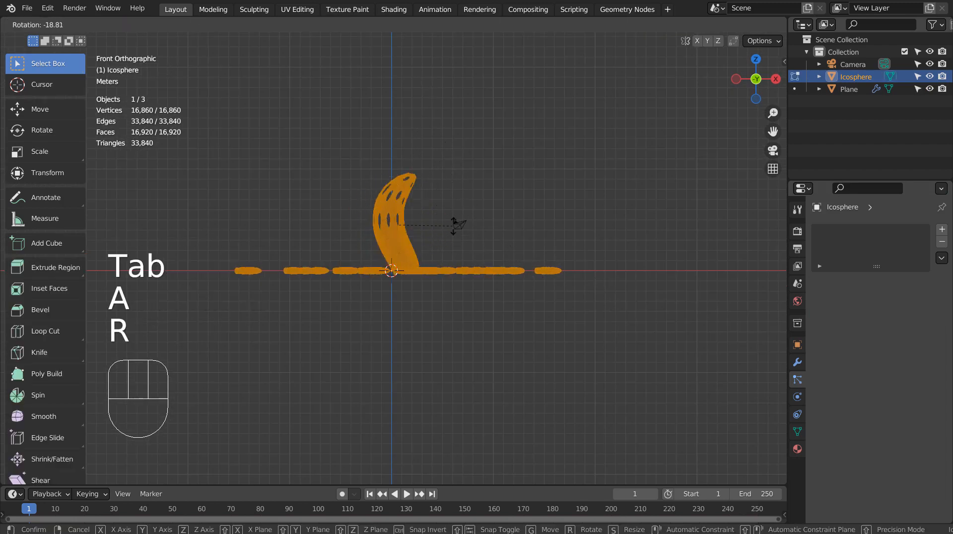
pyautogui.click(366, 278)
pyautogui.hotkey('ctrl', 'z')
pyautogui.press('r')
pyautogui.press('x')
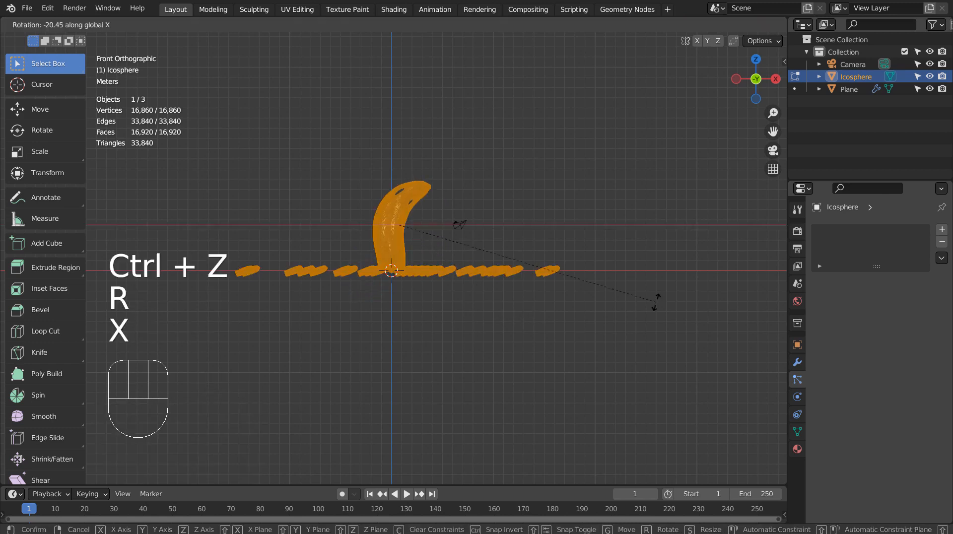
pyautogui.write('90')
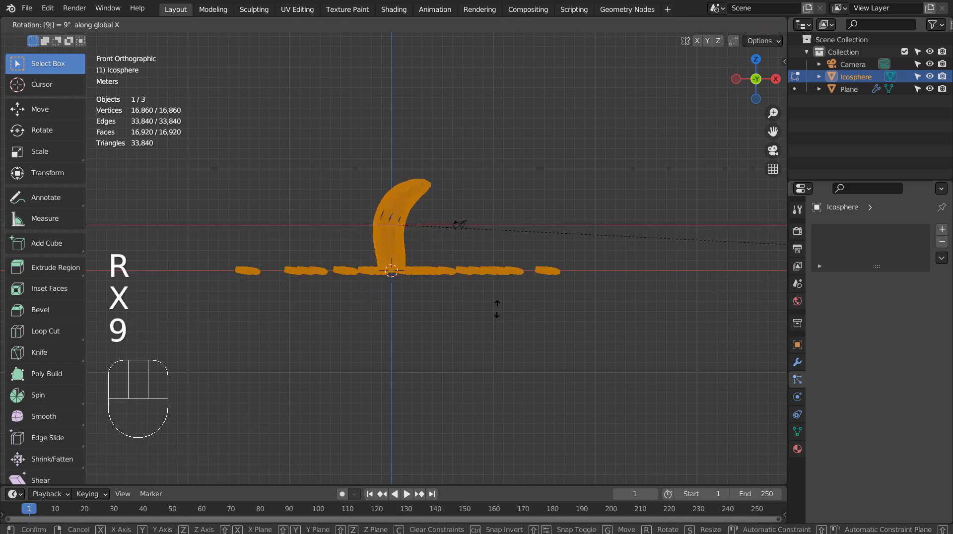
pyautogui.press('Return')
pyautogui.moveTo(351, 337); pyautogui.dragTo(441, 352, button='middle')
pyautogui.hotkey('ctrl', 'z')
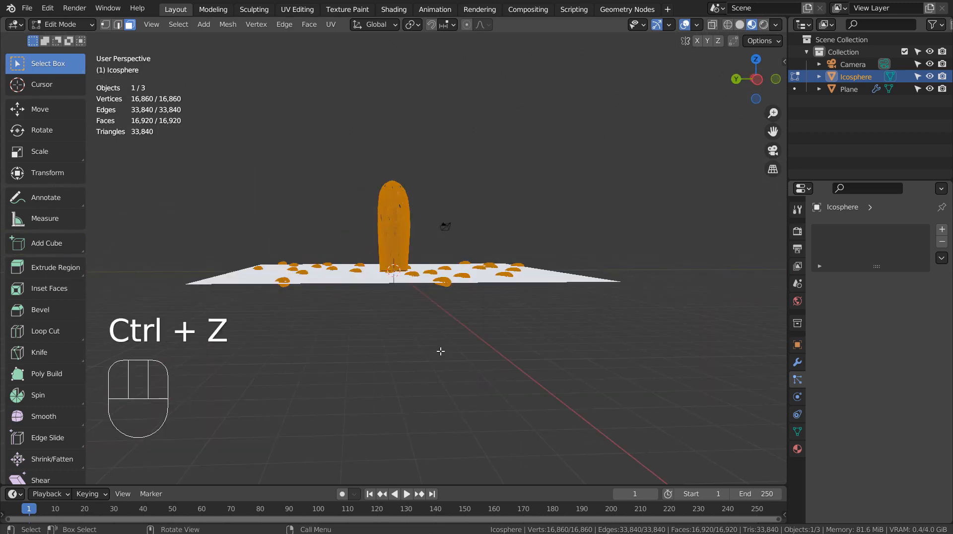
pyautogui.write('rx-90')
pyautogui.press('Return')
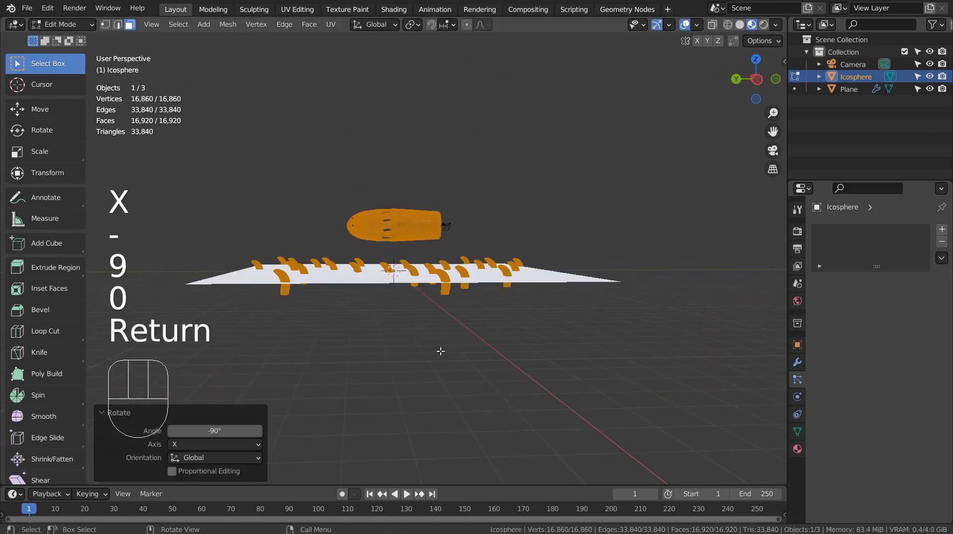
# Step: Move the shell's geometry about 4.16 m along Y and return to Object Mode
pyautogui.press('g')
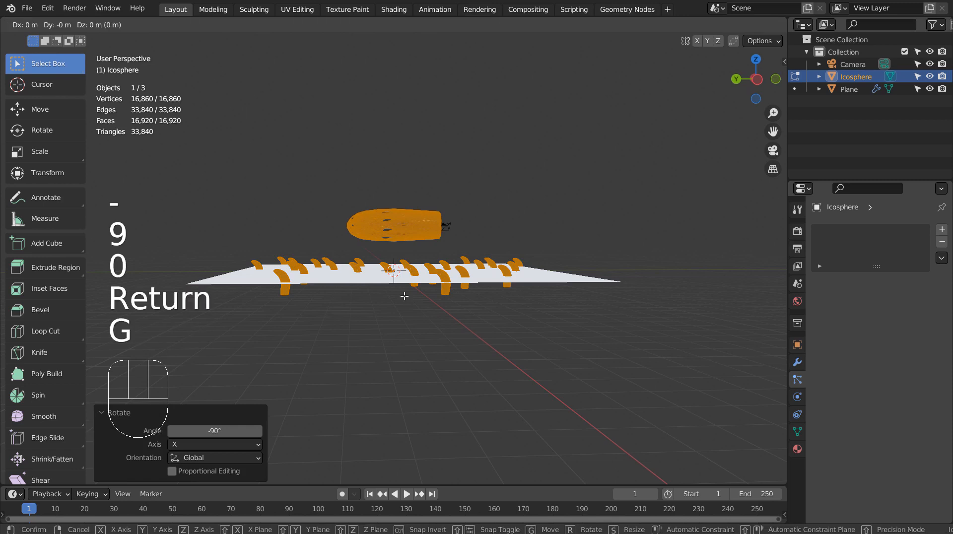
pyautogui.press('y')
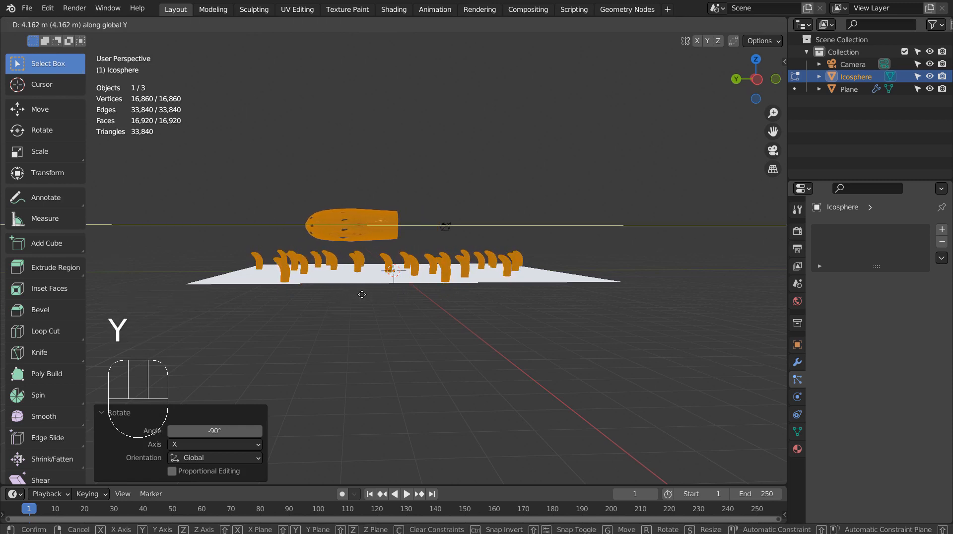
pyautogui.click(362, 295)
pyautogui.moveTo(472, 364); pyautogui.dragTo(715, 361, button='middle')
pyautogui.press('Tab')
pyautogui.scroll(4, 555, 350)
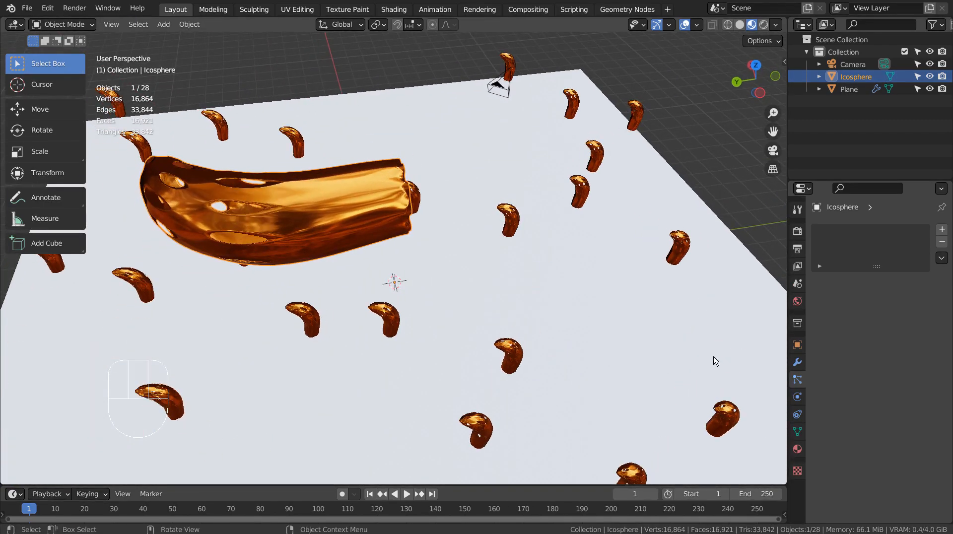
pyautogui.click(648, 297)
pyautogui.scroll(-4, 648, 294)
# Step: Scale the plane down to 0.349 so the shell copies crowd closer
pyautogui.press('s')
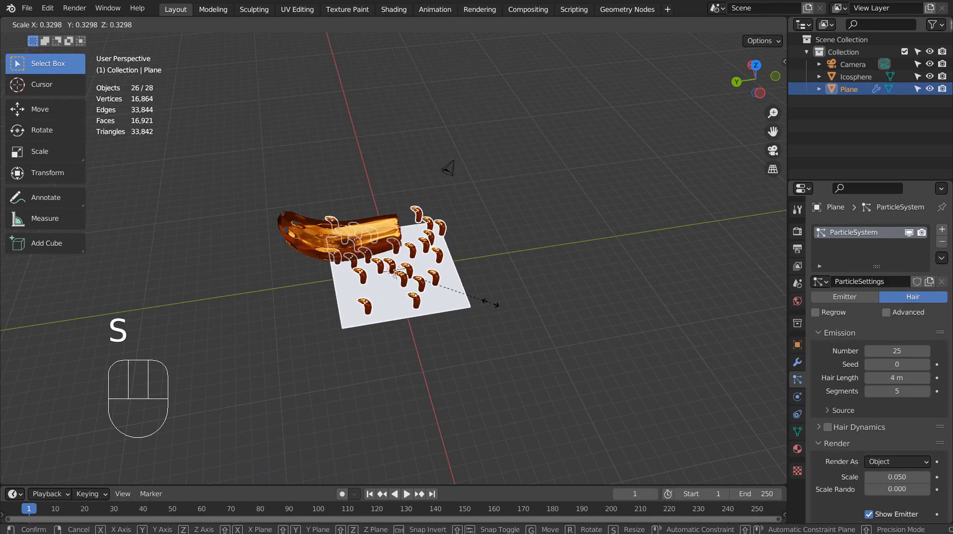
pyautogui.click(497, 303)
pyautogui.scroll(12, 503, 285)
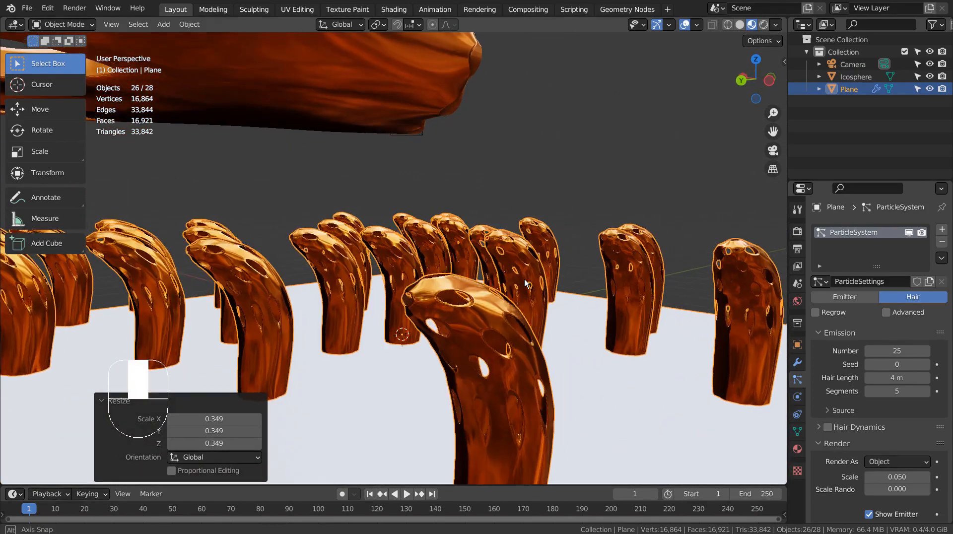
pyautogui.moveTo(525, 283); pyautogui.dragTo(478, 297, button='middle')
# Step: Hide the large original shell with H
pyautogui.click(338, 122)
pyautogui.press('h')
pyautogui.click(478, 296)
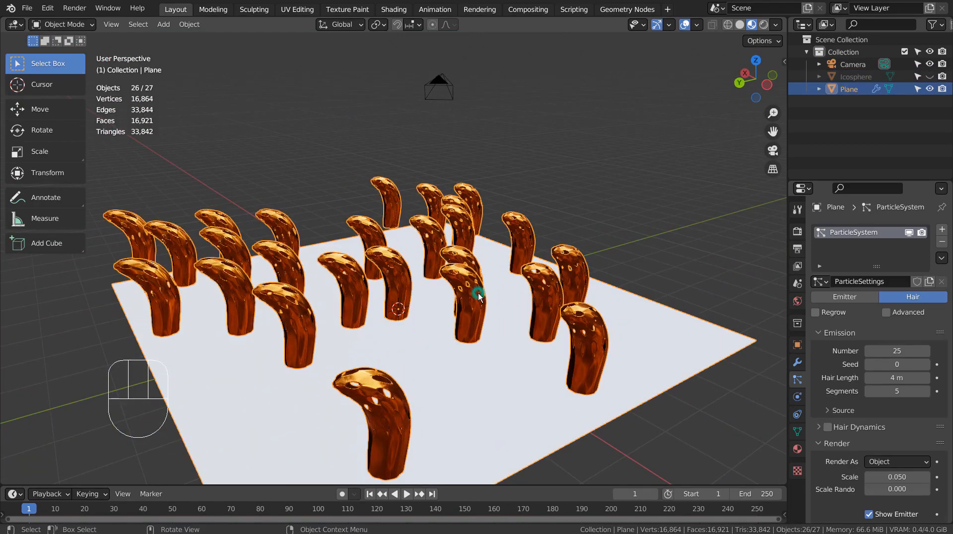
# Step: Enable Advanced particle options and turn on Rotation with Normal orientation
pyautogui.scroll(-8, 905, 328)
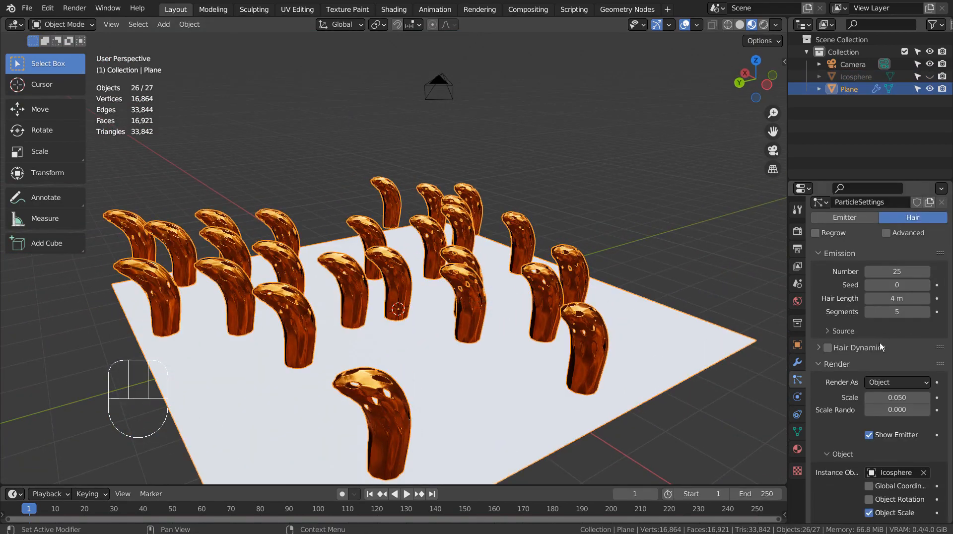
pyautogui.scroll(4, 837, 265)
pyautogui.click(887, 233)
pyautogui.scroll(-7, 886, 269)
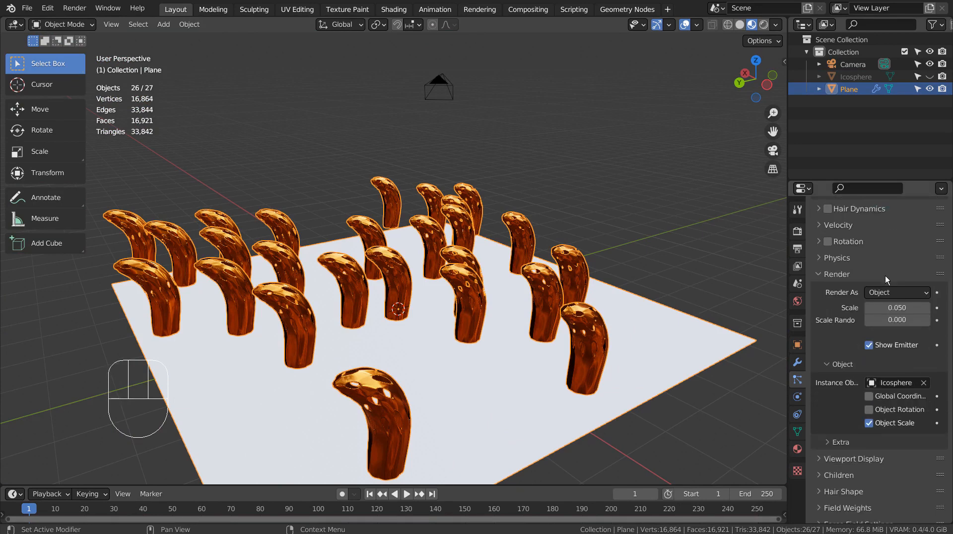
pyautogui.click(817, 242)
pyautogui.click(828, 242)
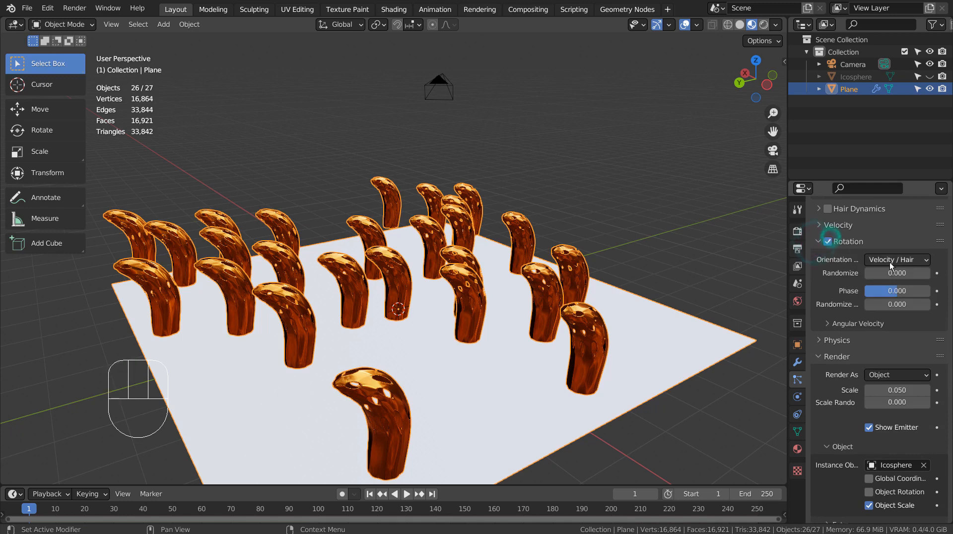
pyautogui.click(902, 260)
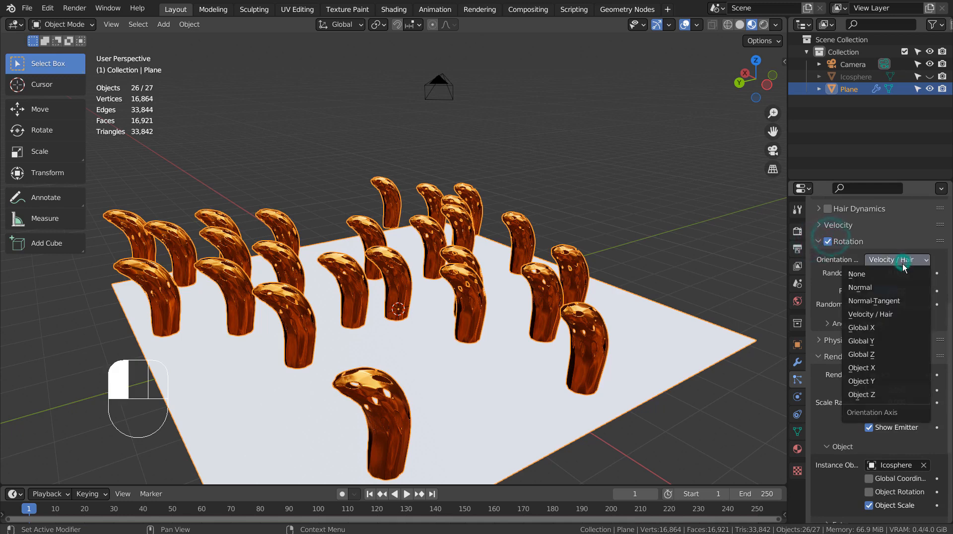
pyautogui.click(886, 287)
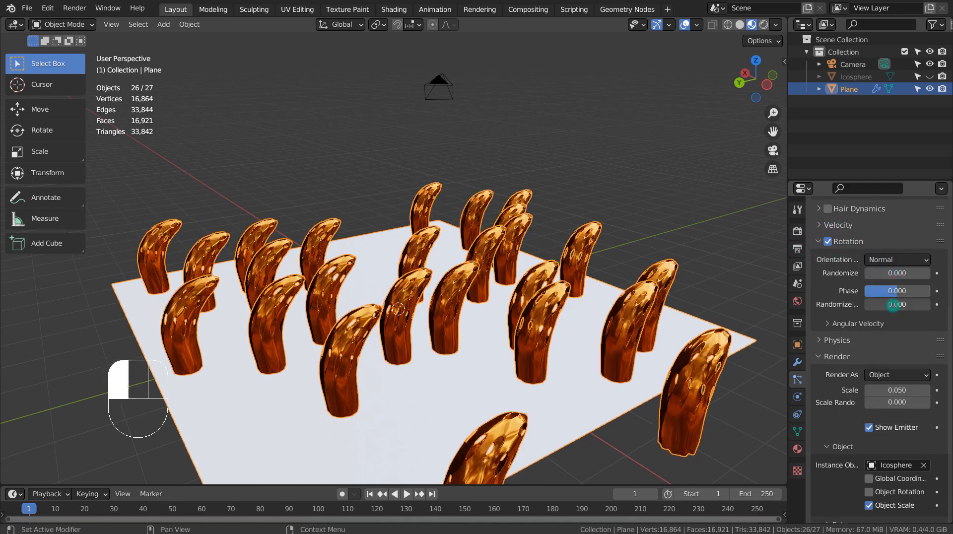
# Step: Set rotation Randomize to 0.955 and Phase to 0.090
pyautogui.moveTo(894, 305)
pyautogui.mouseDown()
pyautogui.moveTo(919, 305)
pyautogui.moveTo(896, 305)
pyautogui.mouseUp()
pyautogui.moveTo(654, 265); pyautogui.dragTo(389, 263, button='middle')
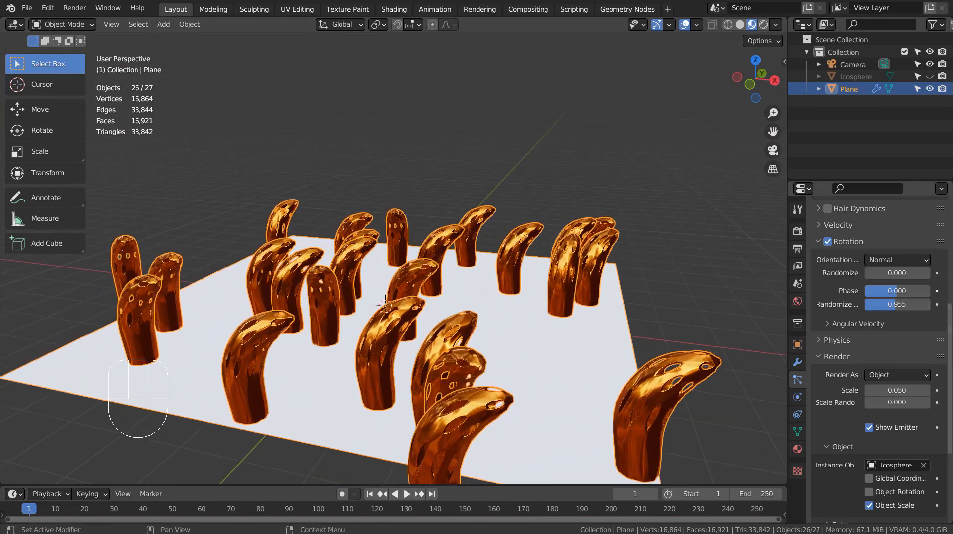
pyautogui.moveTo(890, 298); pyautogui.dragTo(846, 298)
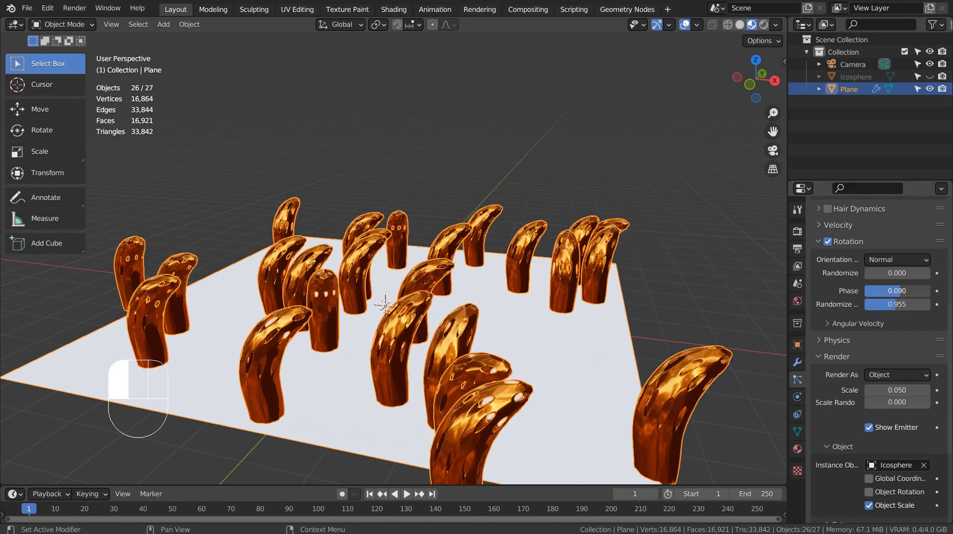
pyautogui.moveTo(389, 244); pyautogui.dragTo(749, 263, button='middle')
pyautogui.moveTo(587, 311); pyautogui.dragTo(674, 293, button='middle')
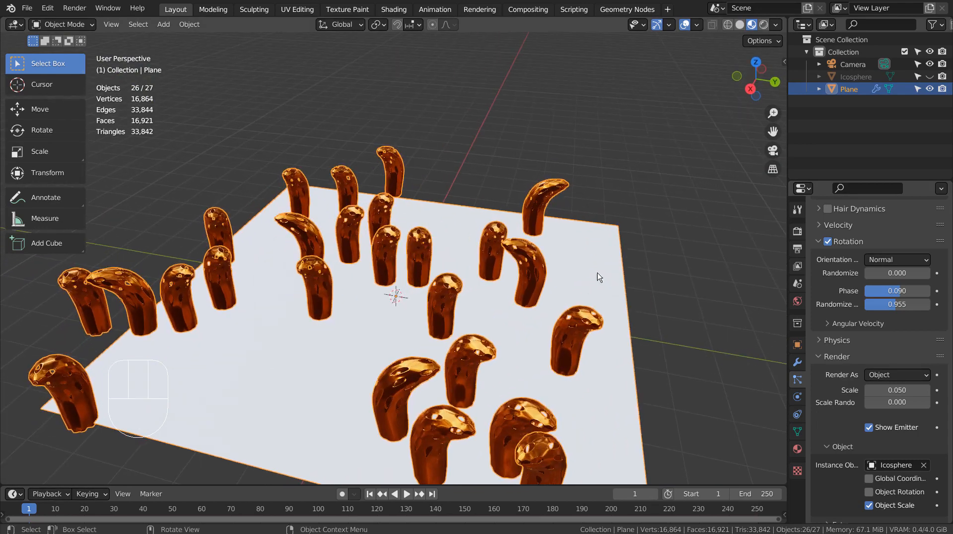
# Step: Scale the plane and its shells down by 0.703
pyautogui.press('s')
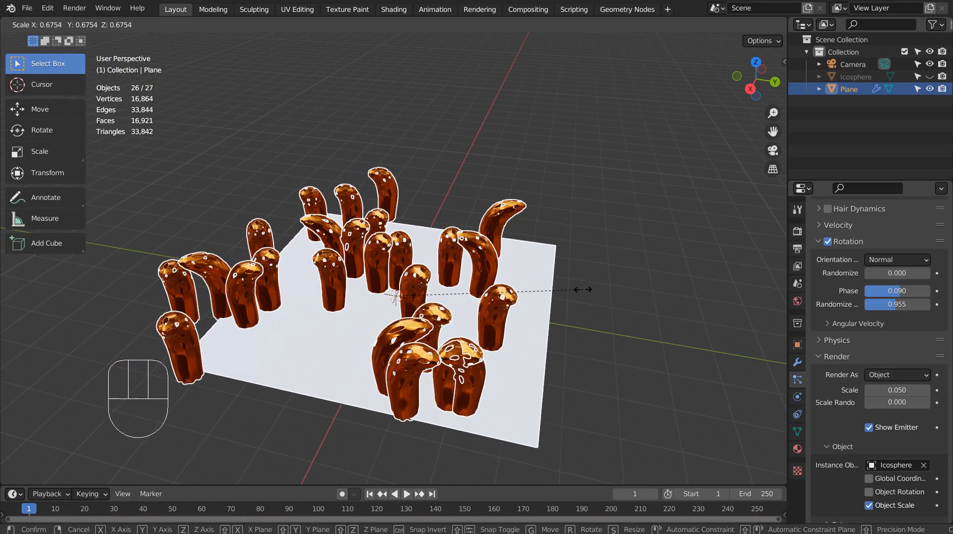
pyautogui.click(590, 288)
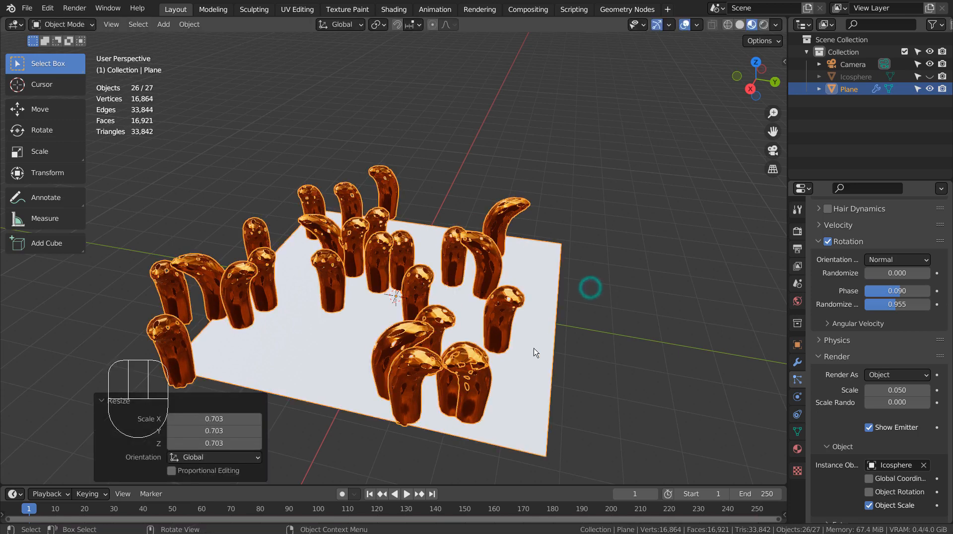
pyautogui.moveTo(475, 351); pyautogui.dragTo(530, 355, button='middle')
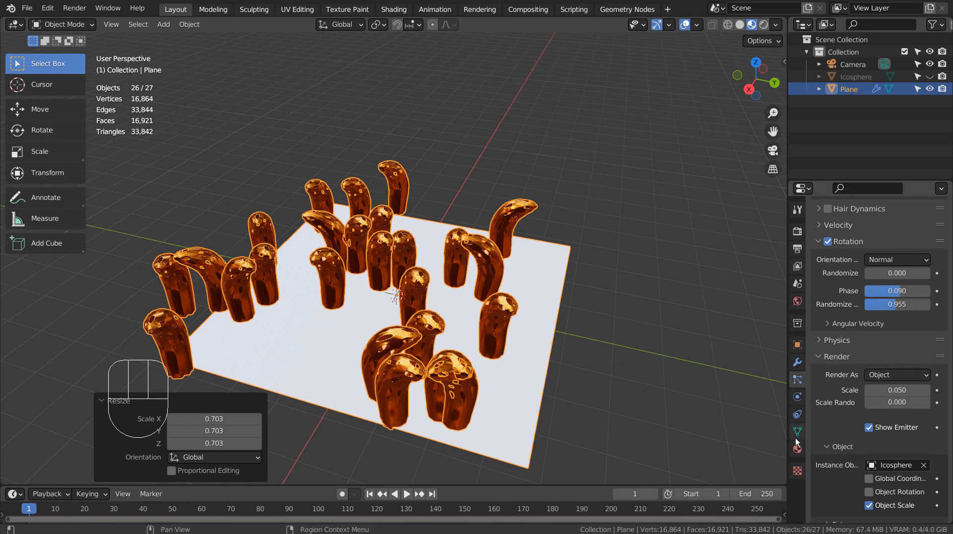
# Step: Make the particle instances real and move them into a new 'Collection 2'
pyautogui.click(797, 364)
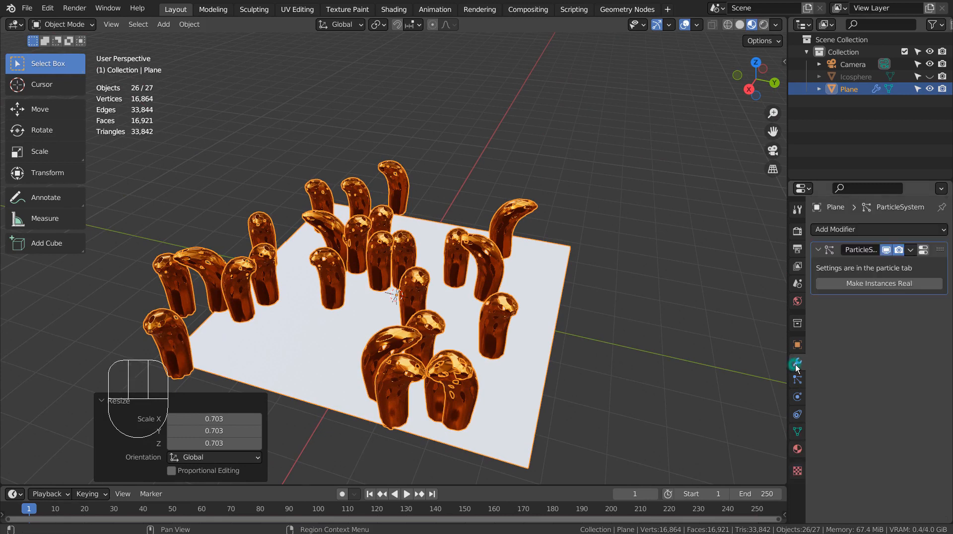
pyautogui.click(868, 287)
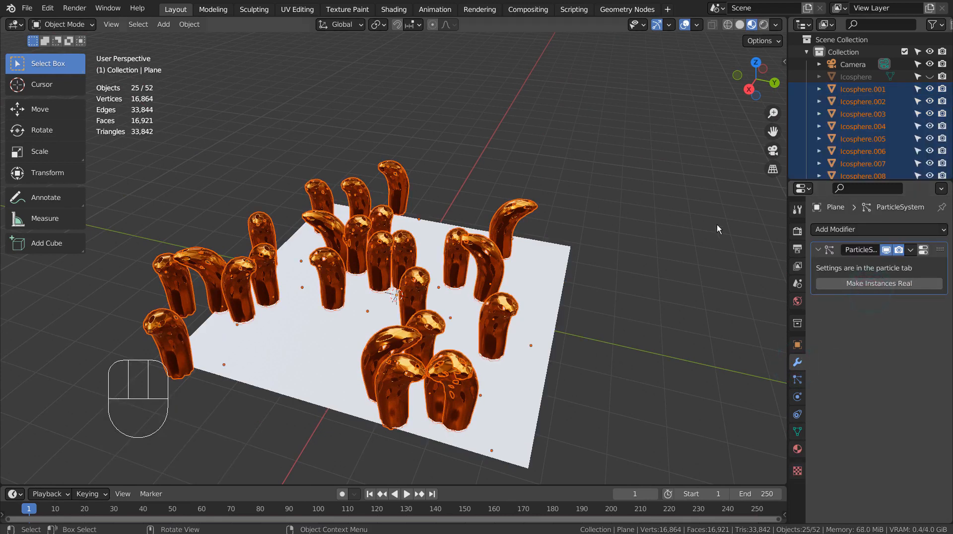
pyautogui.press('m')
pyautogui.click(585, 284)
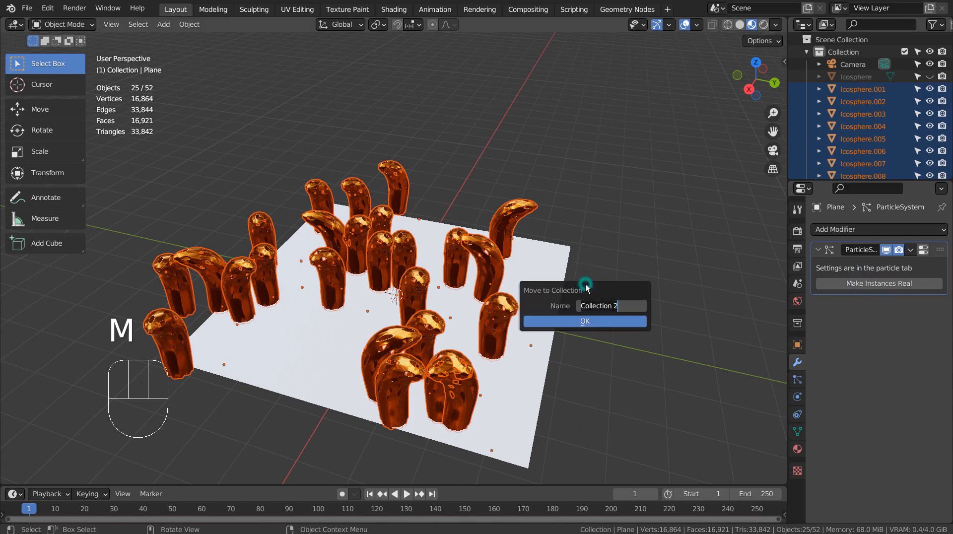
pyautogui.write('2')
pyautogui.click(594, 323)
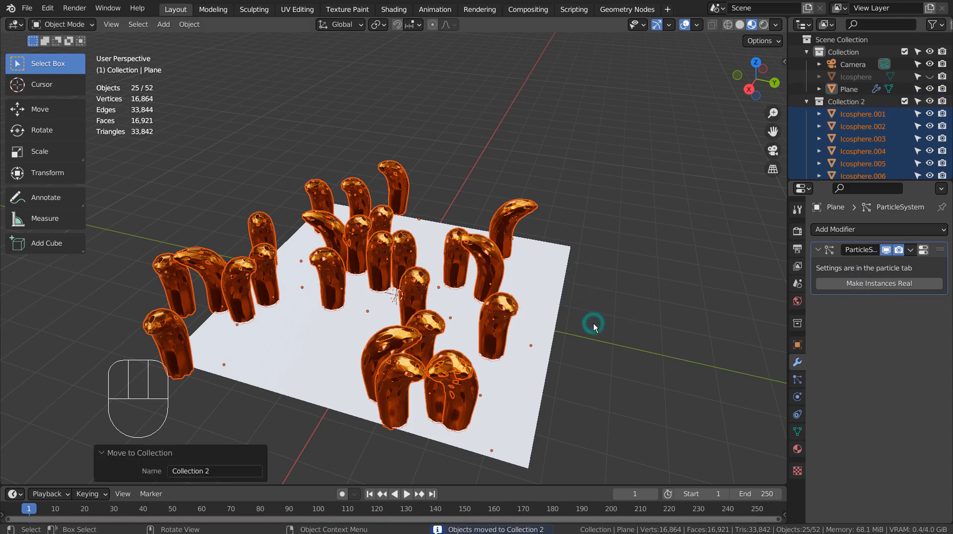
# Step: Delete the emitter plane, leaving the freestanding orange shells
pyautogui.click(548, 293)
pyautogui.press('s')
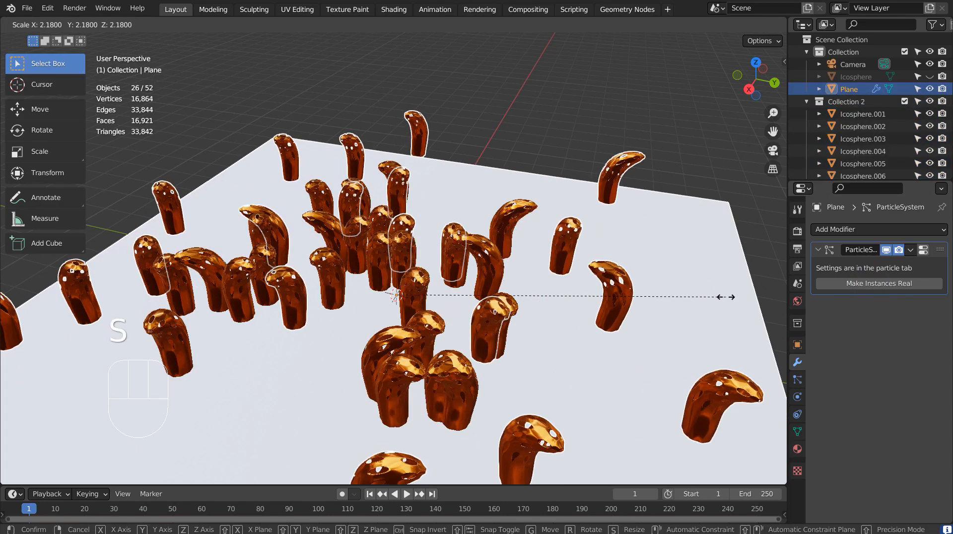
pyautogui.click(725, 296)
pyautogui.press('x')
pyautogui.click(742, 296)
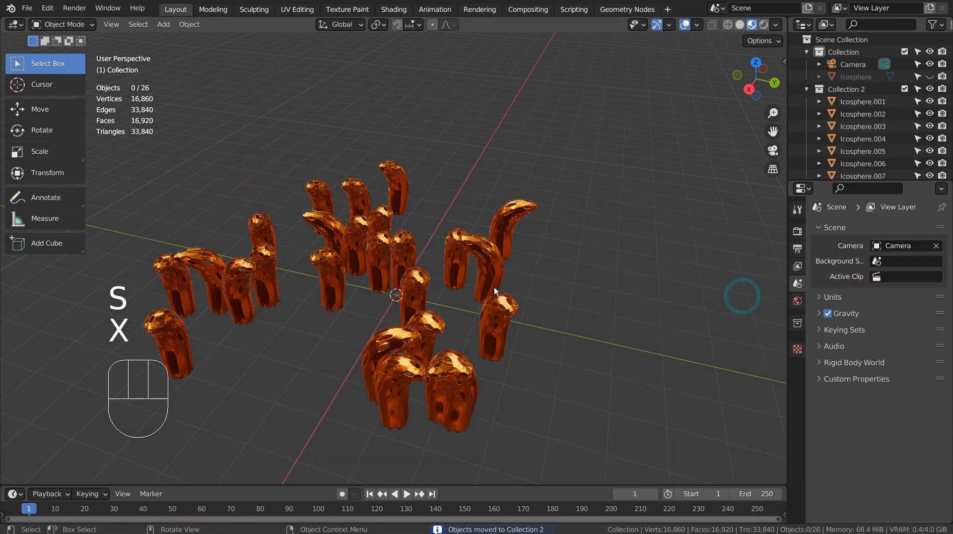
pyautogui.moveTo(493, 287); pyautogui.dragTo(389, 425, button='middle')
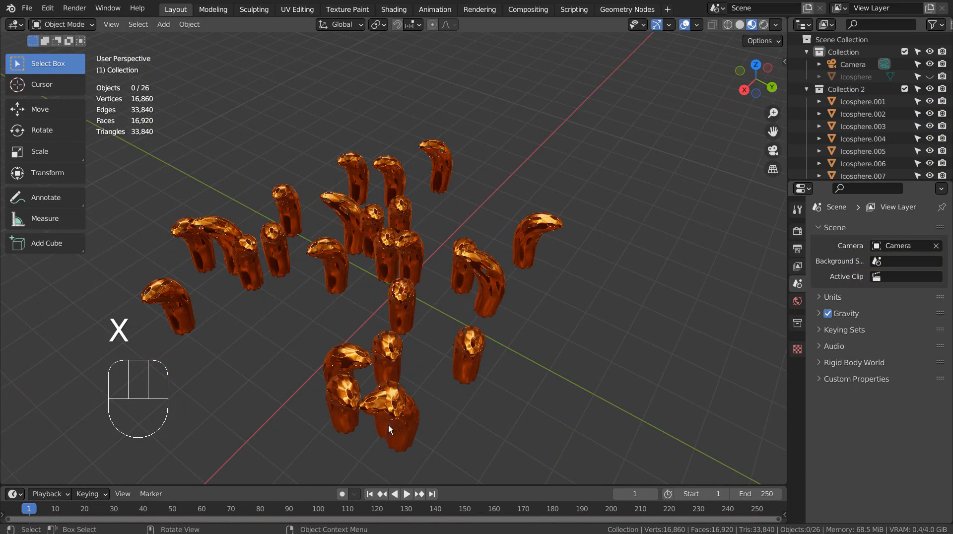
# Step: In top view, move the first three overlapping shells out to free spots
pyautogui.click(388, 425)
pyautogui.press('KP_7')
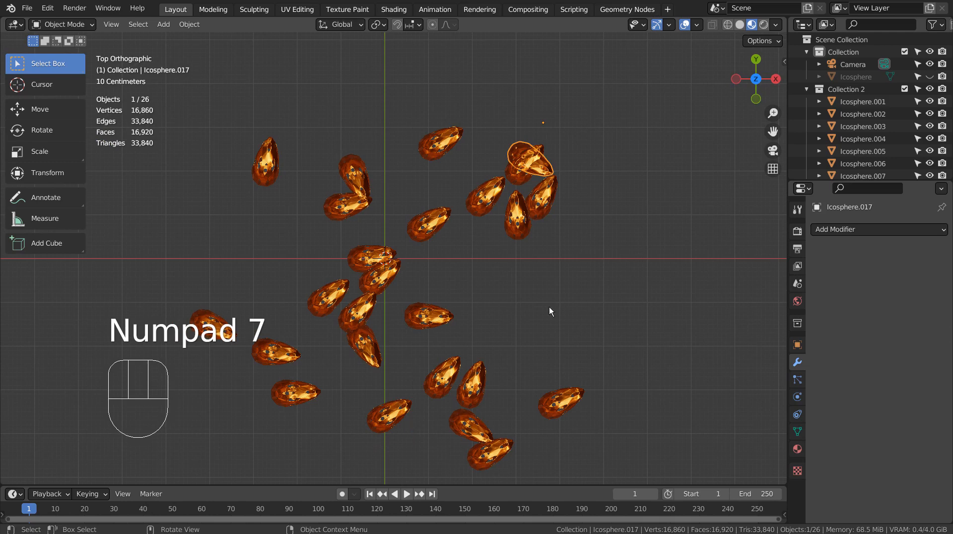
pyautogui.press('g')
pyautogui.click(566, 266)
pyautogui.click(527, 242)
pyautogui.press('g')
pyautogui.click(502, 318)
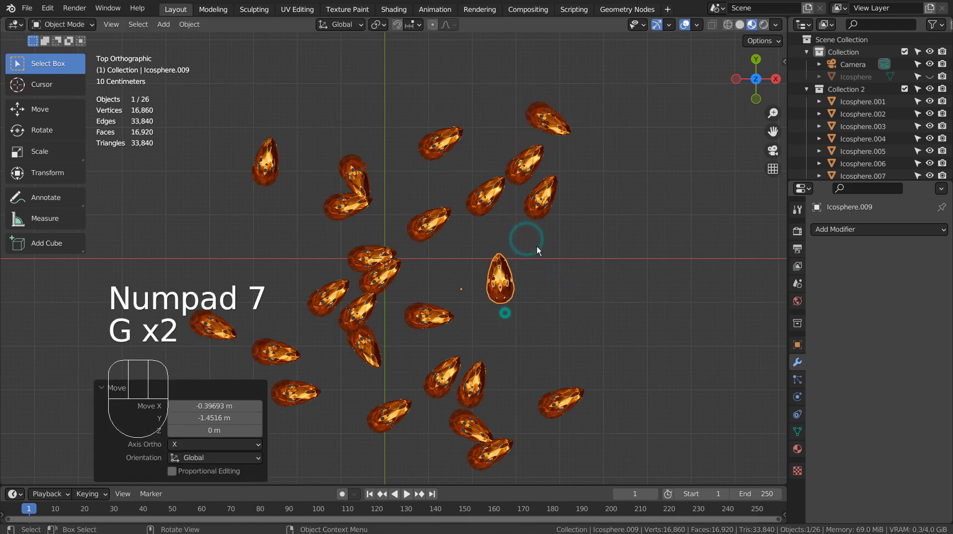
pyautogui.click(554, 211)
pyautogui.press('g')
pyautogui.click(583, 284)
# Step: Separate the overlapping pair on the left and shift a crowded centre shell right
pyautogui.click(347, 213)
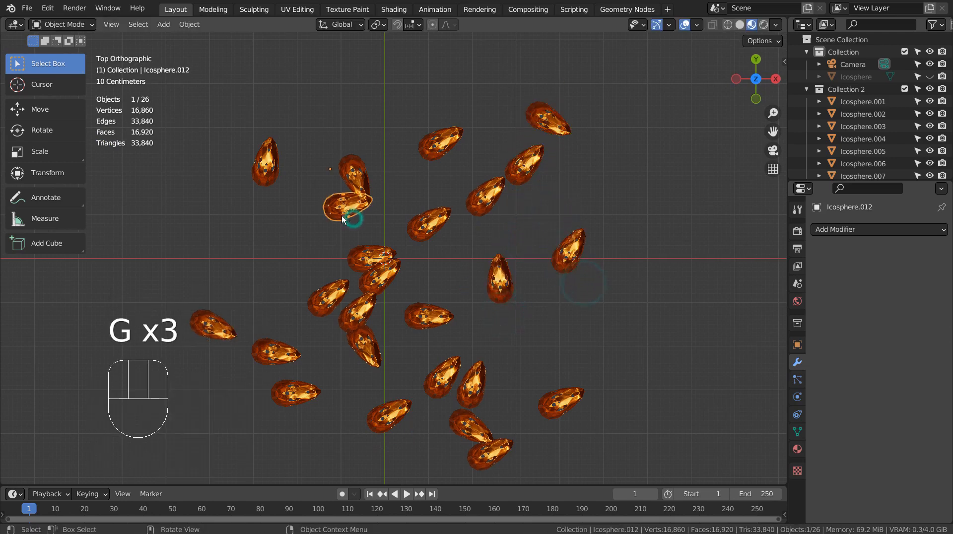
pyautogui.press('g')
pyautogui.click(254, 261)
pyautogui.click(357, 245)
pyautogui.press('g')
pyautogui.click(346, 236)
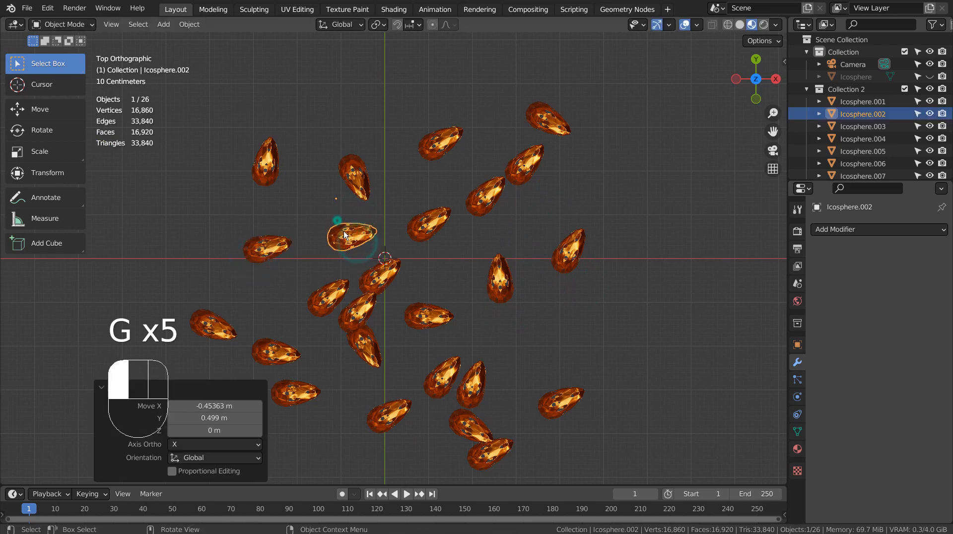
pyautogui.click(385, 292)
pyautogui.press('g')
pyautogui.click(448, 283)
# Step: Move Icosphere.013 down, another shell up-right, Icosphere.025 down-left, then deselect all
pyautogui.click(372, 342)
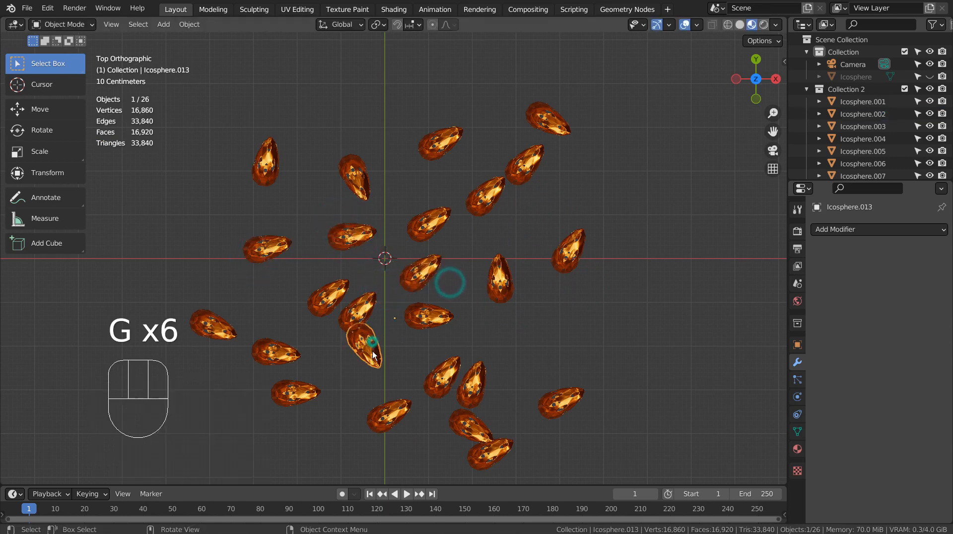
pyautogui.press('g')
pyautogui.click(365, 381)
pyautogui.click(490, 383)
pyautogui.press('g')
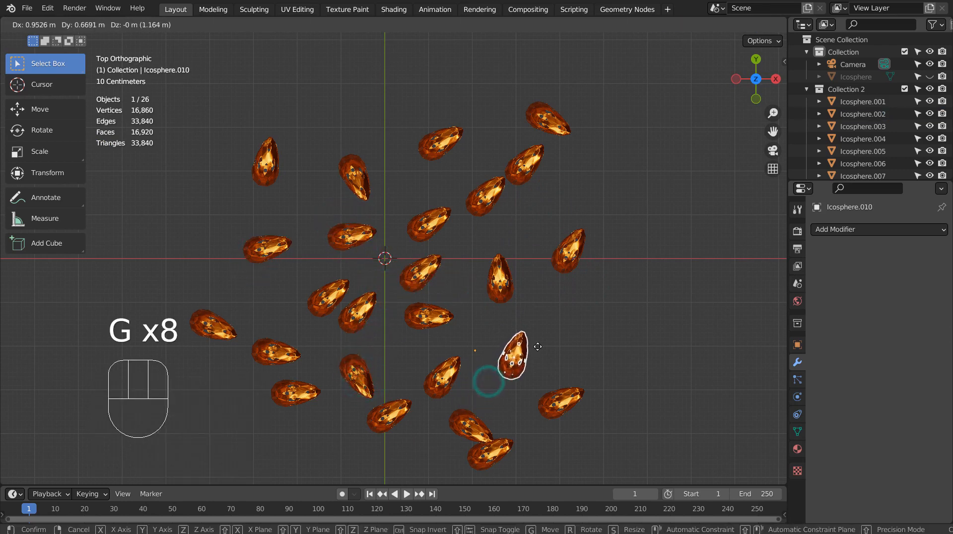
pyautogui.click(538, 346)
pyautogui.click(465, 423)
pyautogui.press('g')
pyautogui.click(403, 453)
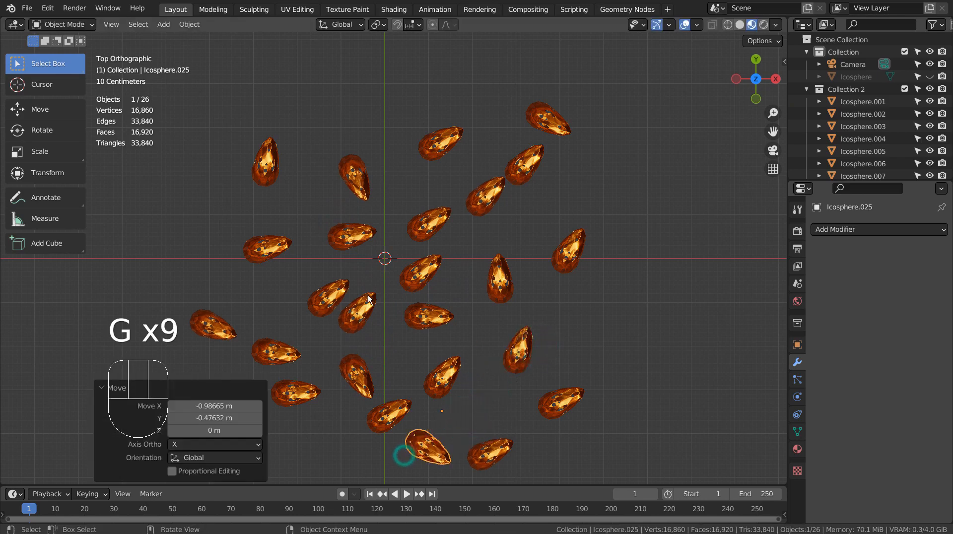
pyautogui.moveTo(403, 453); pyautogui.dragTo(484, 264, button='middle')
pyautogui.click(628, 266)
# Step: Add a mesh Plane and scale it by 14.880 as the ground beneath the shells
pyautogui.scroll(-3, 628, 265)
pyautogui.hotkey('shift', 'a')
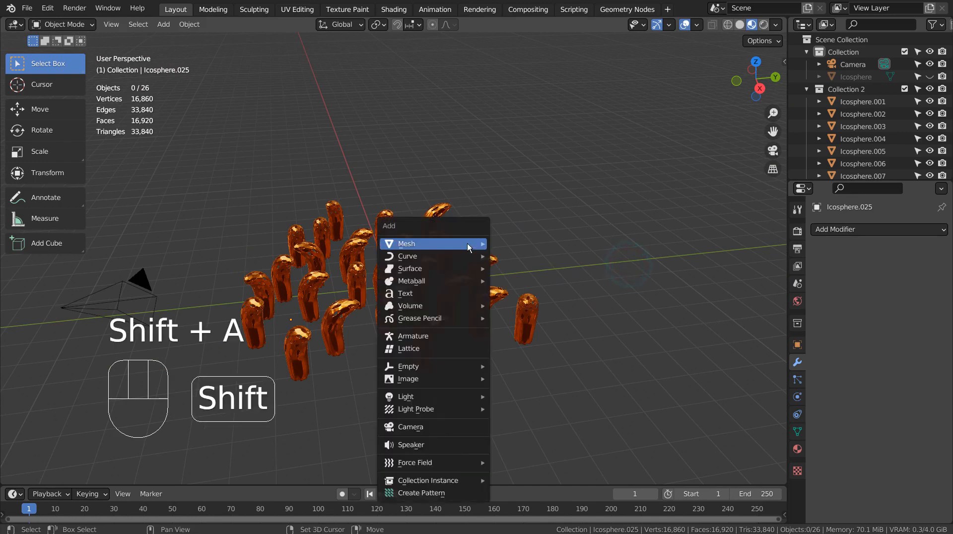
pyautogui.moveTo(462, 244)
pyautogui.click(503, 244)
pyautogui.press('s')
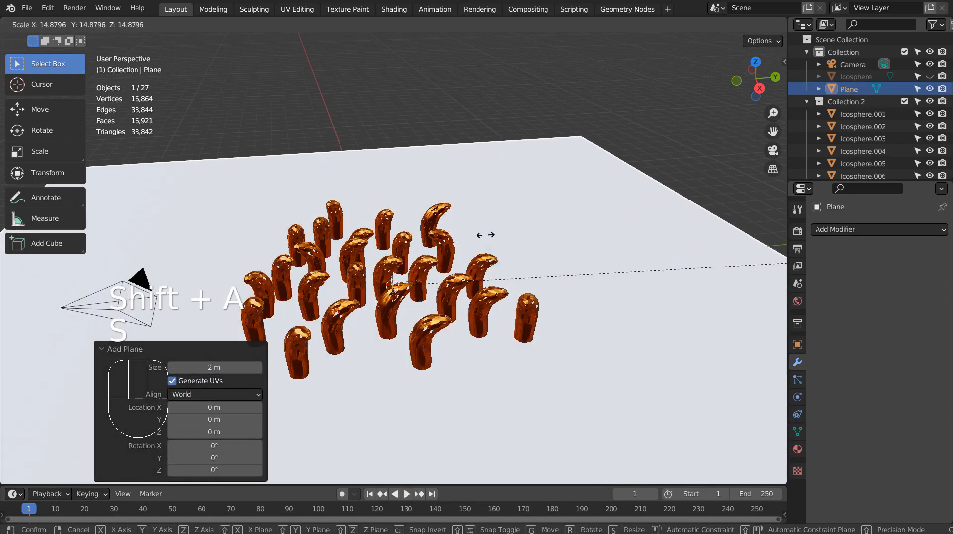
pyautogui.click(486, 234)
pyautogui.moveTo(485, 234); pyautogui.dragTo(538, 328, button='middle')
pyautogui.scroll(5, 502, 314)
pyautogui.scroll(-3, 558, 297)
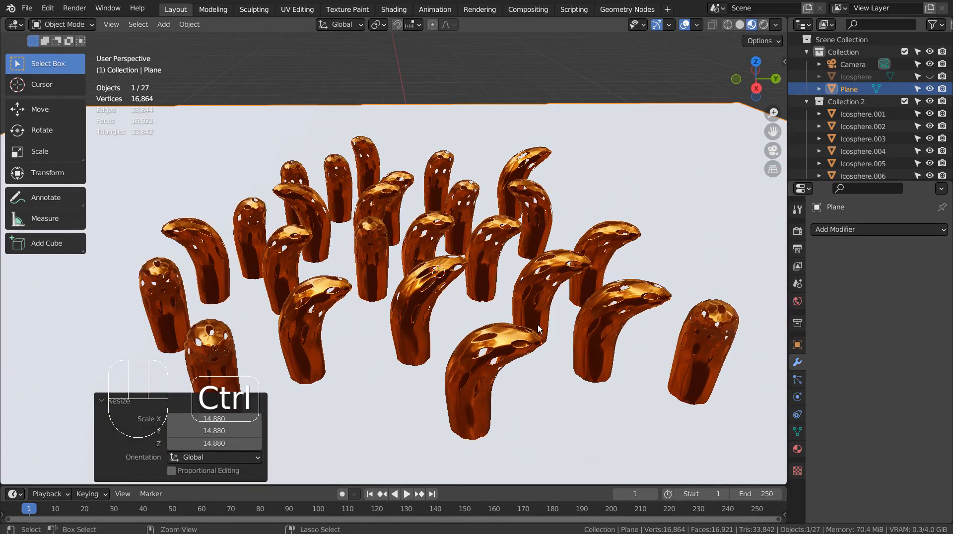
# Step: Align the camera to the view, then walk-fly it lower with Q and up with E
pyautogui.press('ctrl+alt+KP_0')
pyautogui.hotkey('shift', '`')
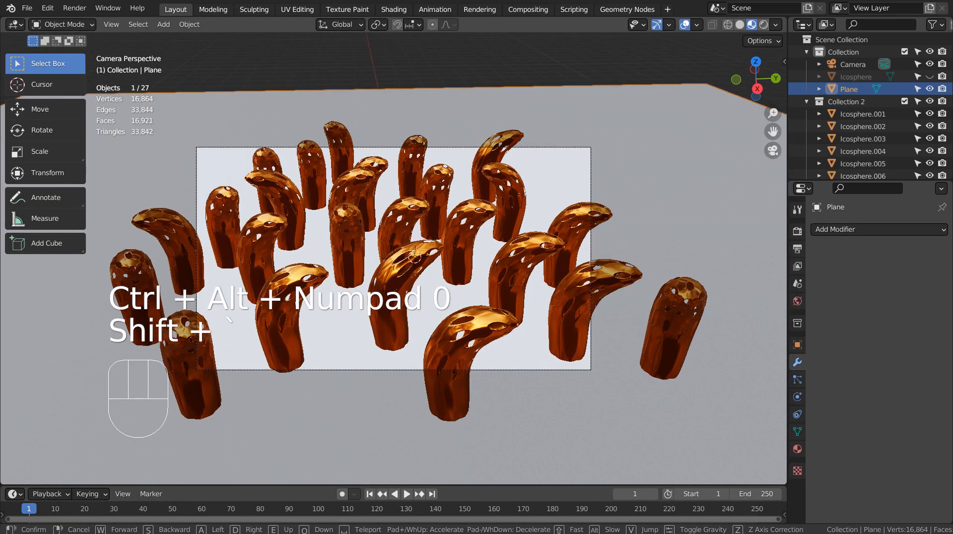
pyautogui.press('q')
pyautogui.press('q')
pyautogui.press('q')
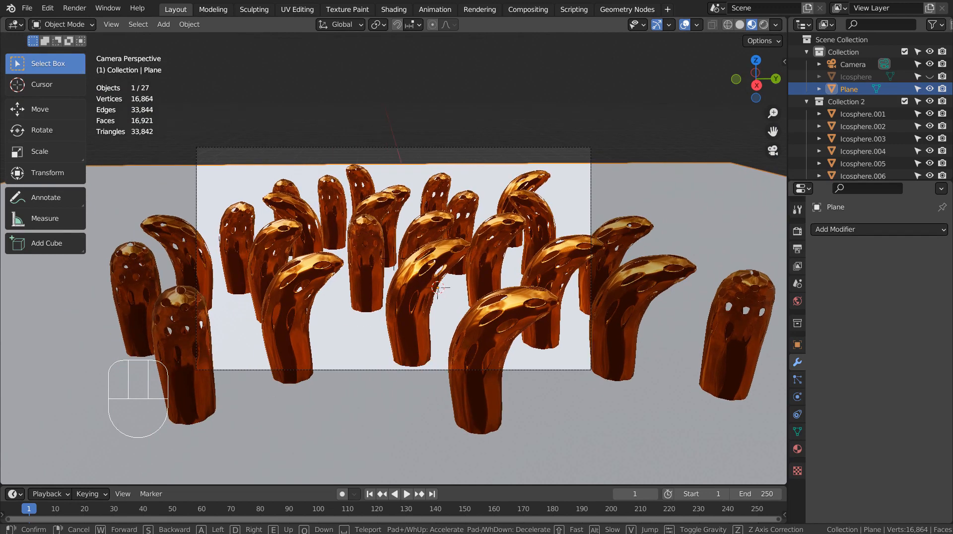
pyautogui.press('e')
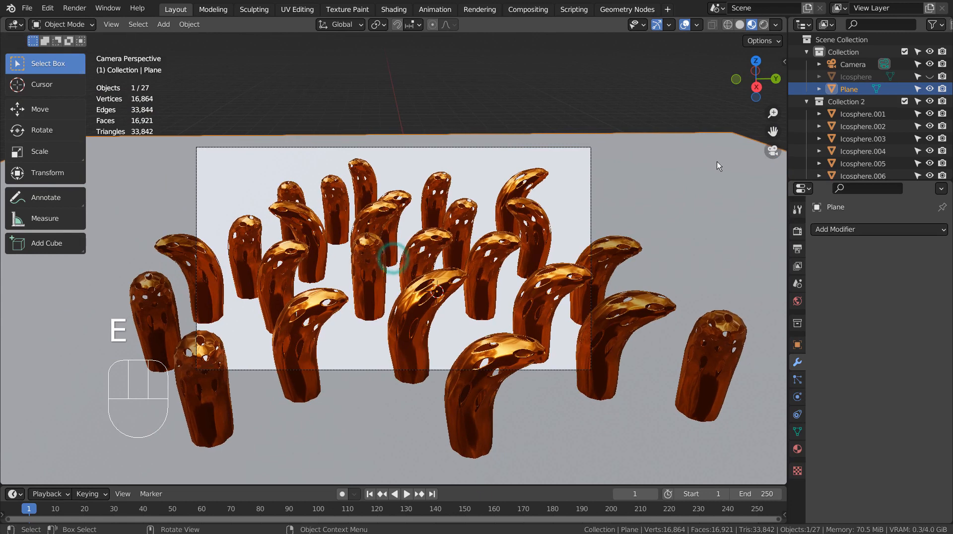
# Step: Keep the camera position and give the plane a light blue material, metallic 0.954, roughness 0.133
pyautogui.click(713, 188)
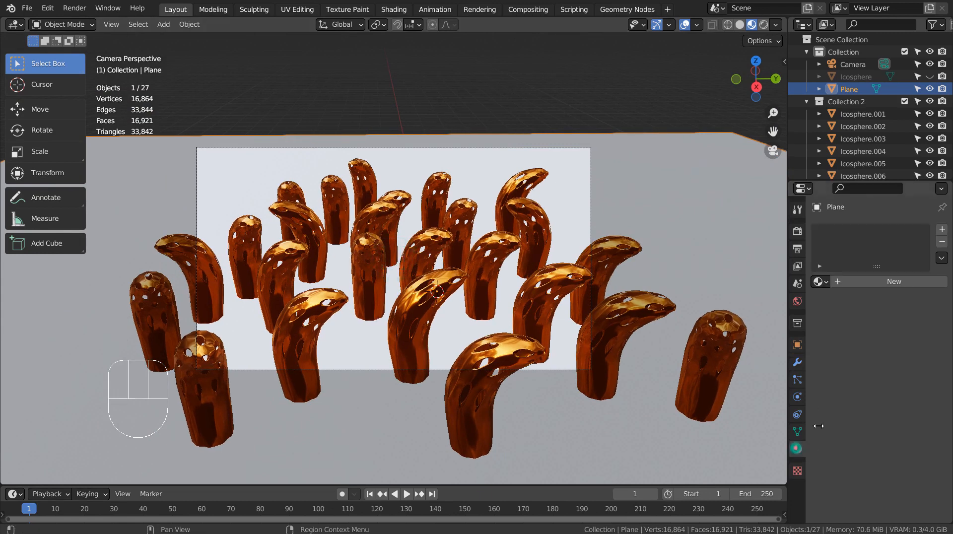
pyautogui.click(797, 449)
pyautogui.click(905, 391)
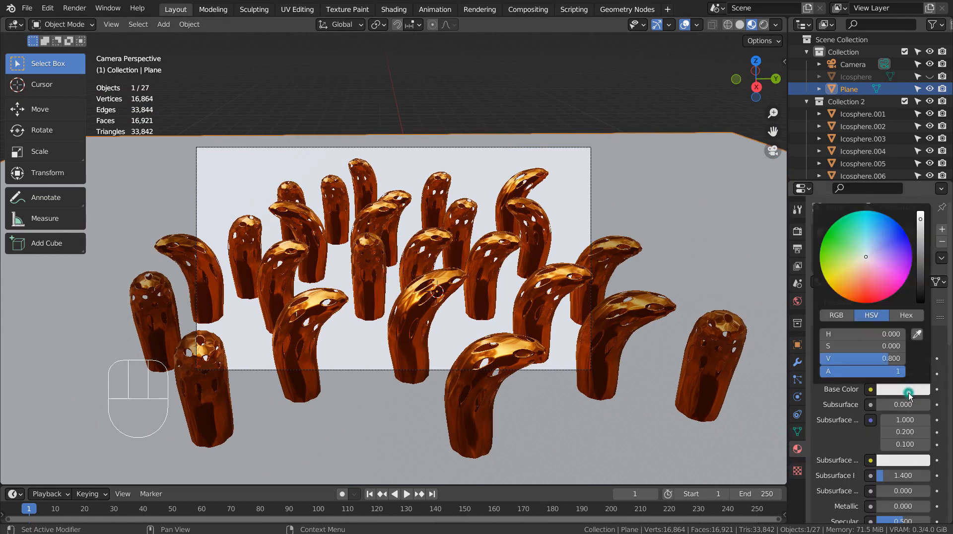
pyautogui.click(877, 226)
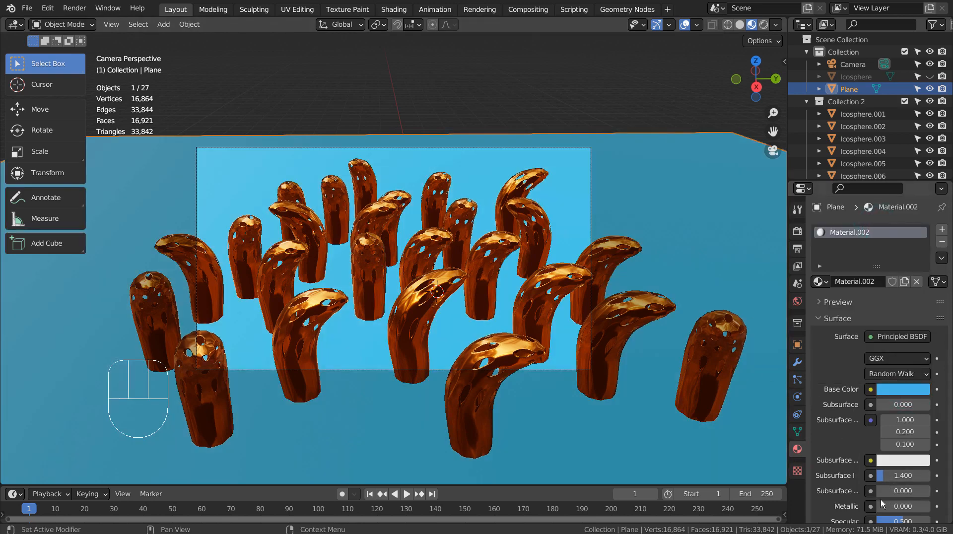
pyautogui.moveTo(882, 505); pyautogui.dragTo(929, 506)
pyautogui.scroll(-5, 904, 469)
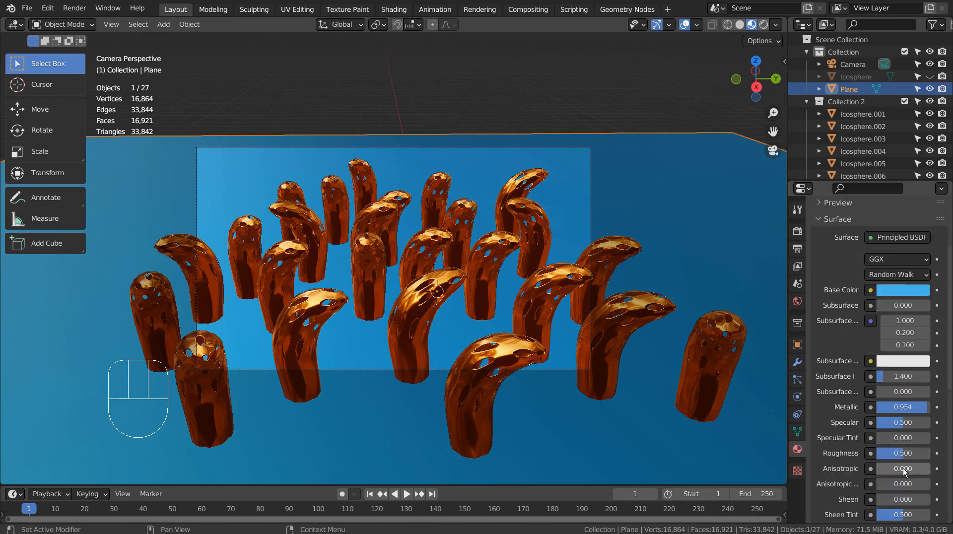
pyautogui.moveTo(902, 452); pyautogui.dragTo(884, 453)
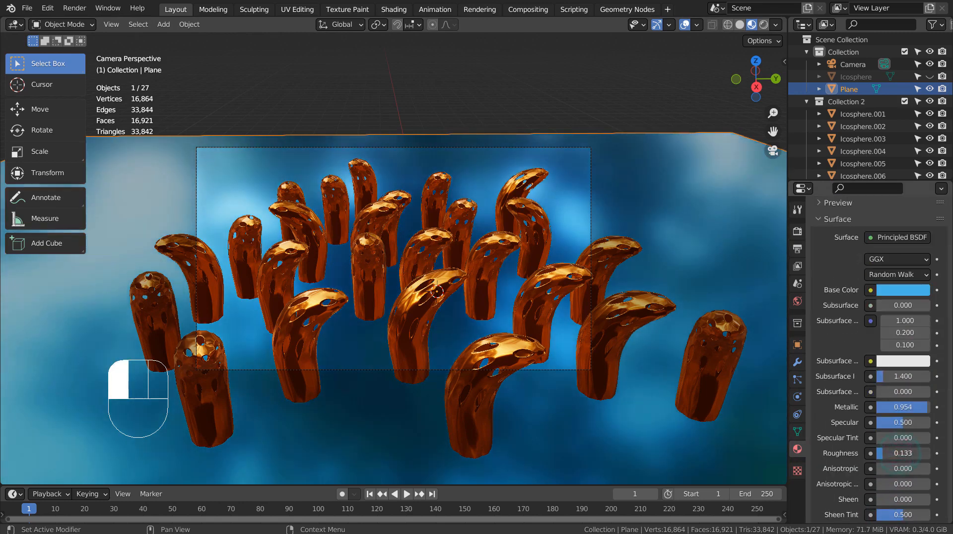
# Step: Switch the viewport to Rendered shading and reselect the ground plane
pyautogui.click(764, 25)
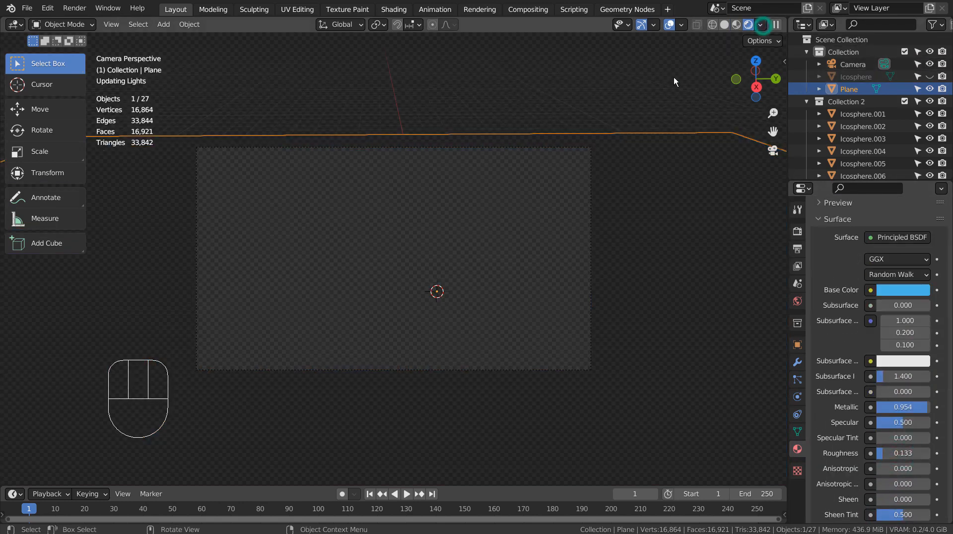
pyautogui.click(563, 78)
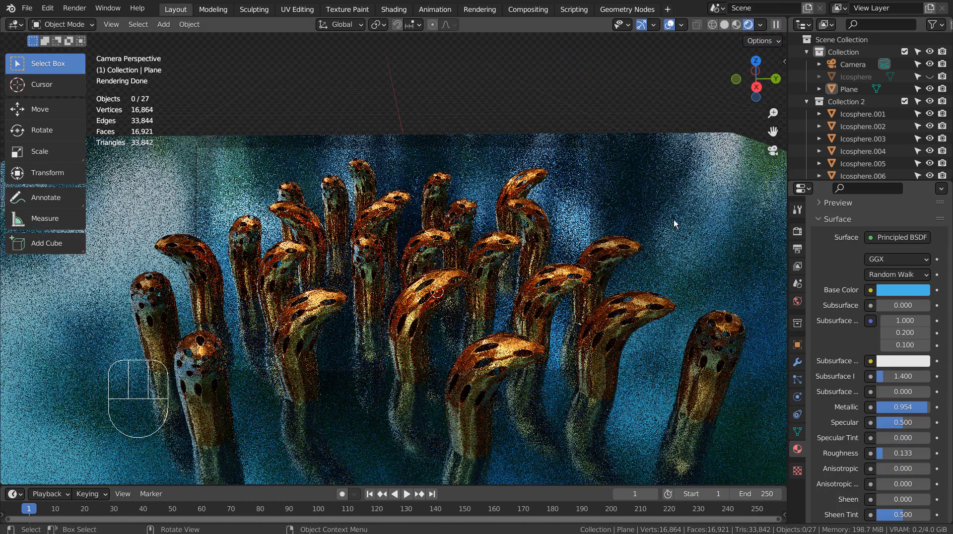
pyautogui.click(682, 203)
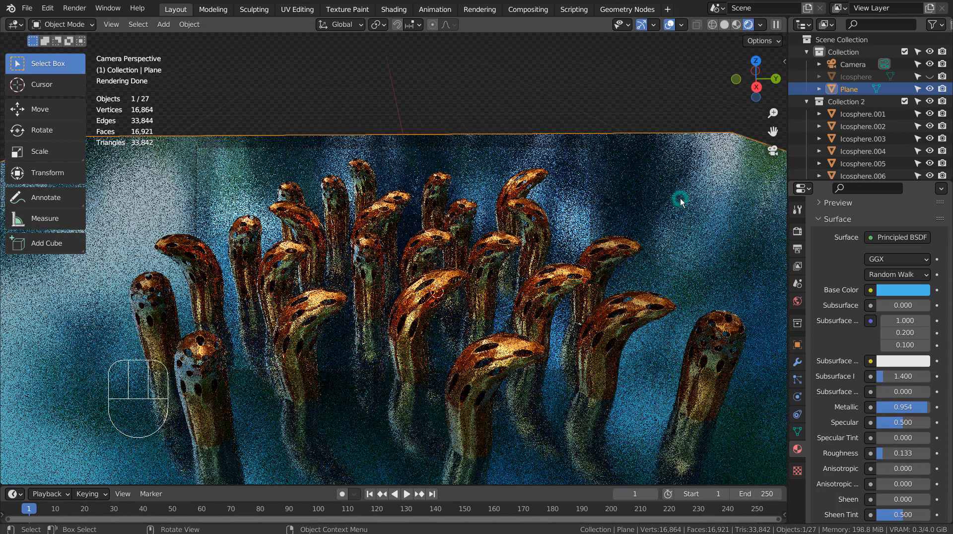
# Step: Replace the world colour's forest.exr environment with a Sky Texture
pyautogui.click(798, 301)
pyautogui.click(876, 305)
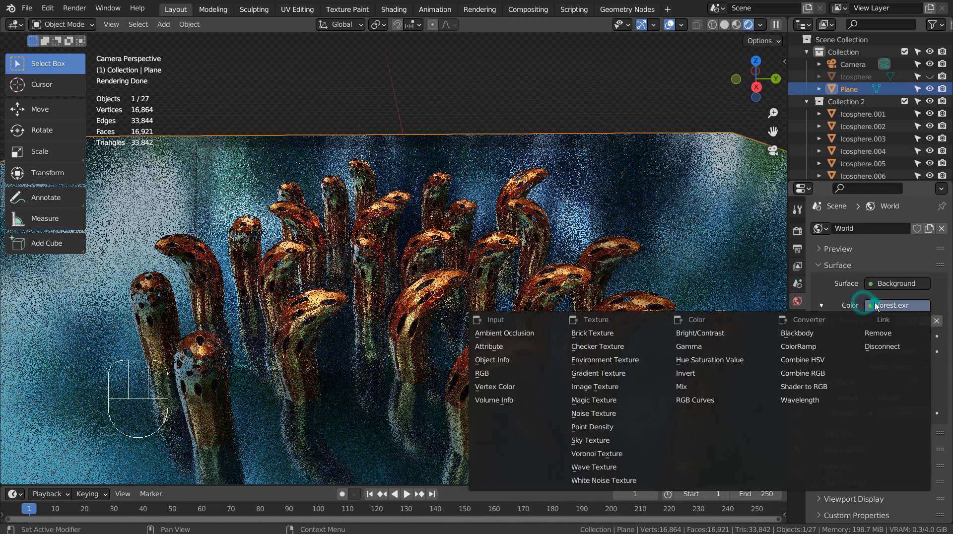
pyautogui.click(632, 435)
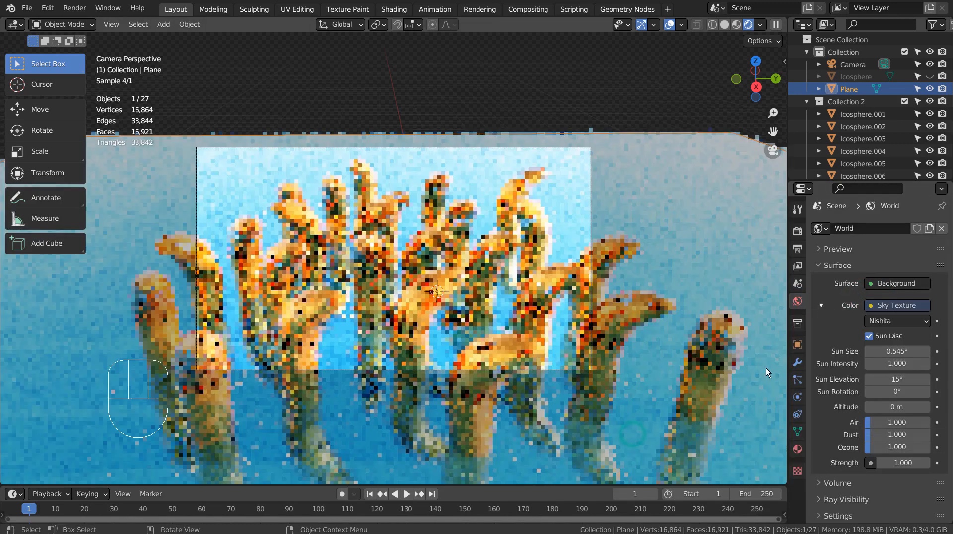
# Step: Set the sky's sun intensity to 0.2 and world strength to 0.3
pyautogui.doubleClick(893, 363)
pyautogui.write('0.2')
pyautogui.press('Return')
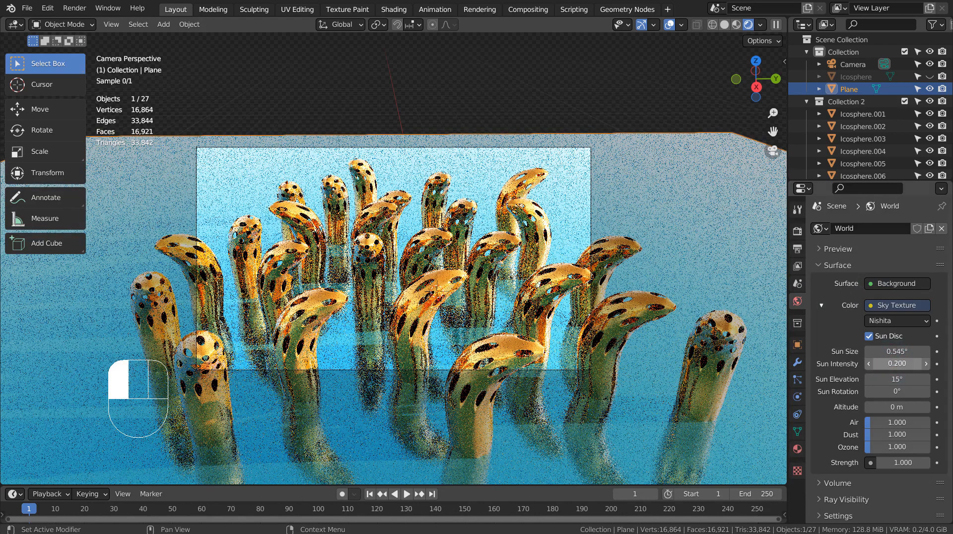
pyautogui.doubleClick(903, 462)
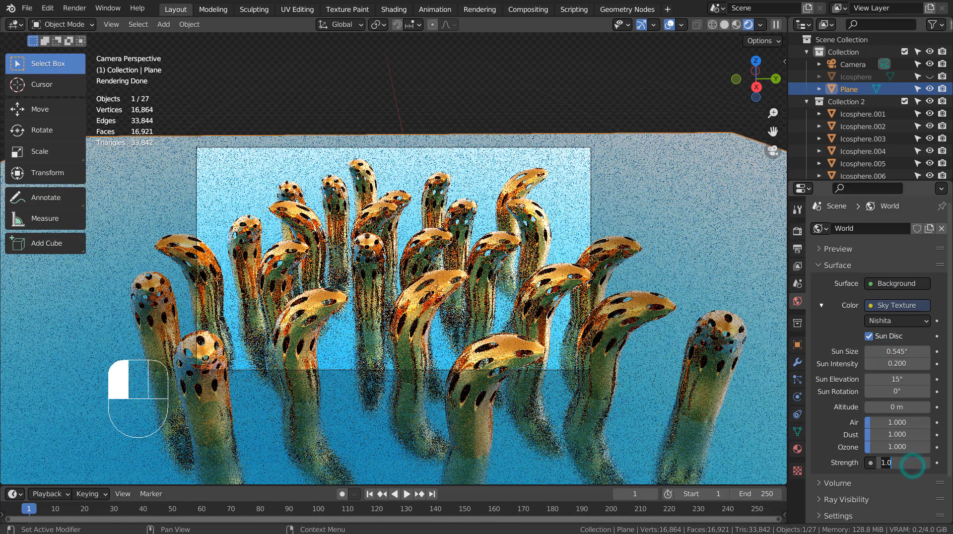
pyautogui.write('0.2')
pyautogui.press('Return')
pyautogui.click(927, 462)
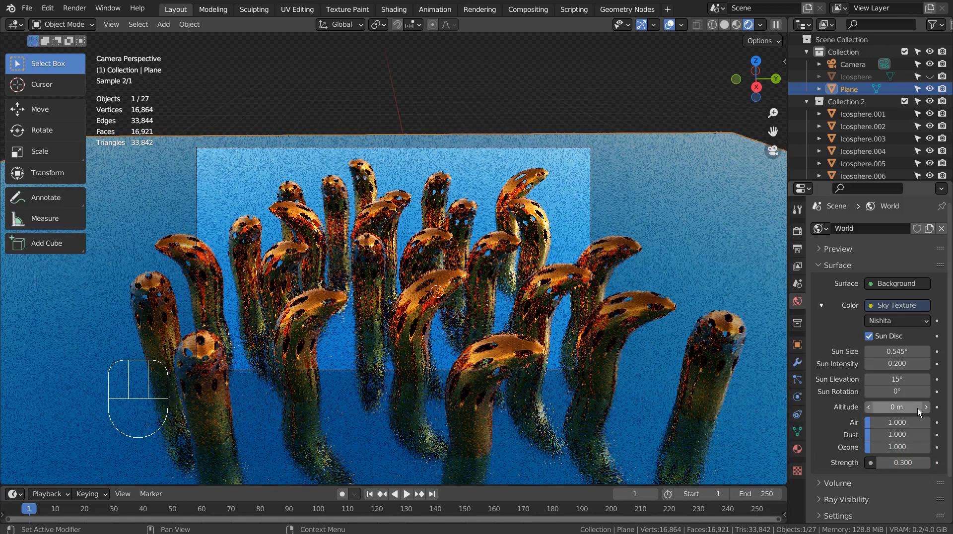
# Step: Set the sun elevation to 35° and sun rotation to 90°
pyautogui.doubleClick(898, 380)
pyautogui.write('35')
pyautogui.press('Return')
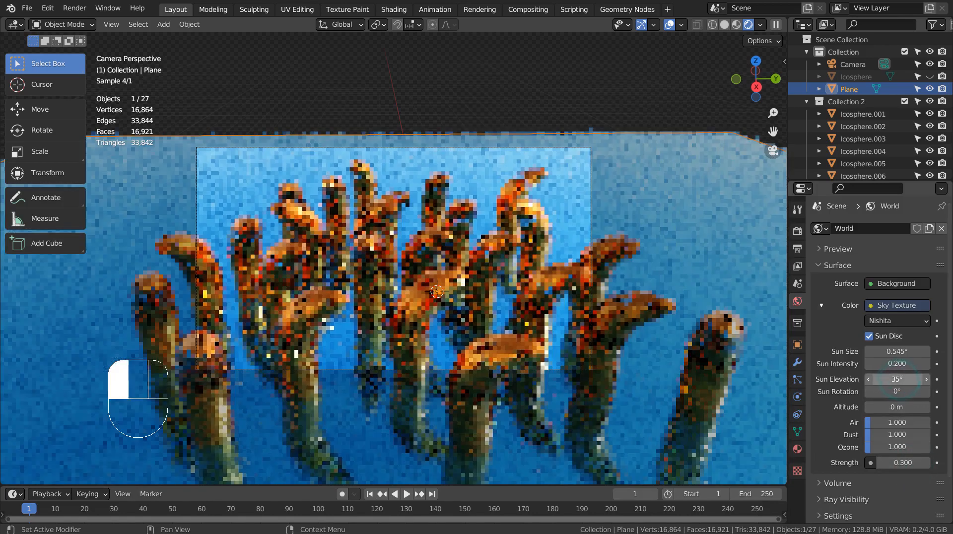
pyautogui.doubleClick(903, 392)
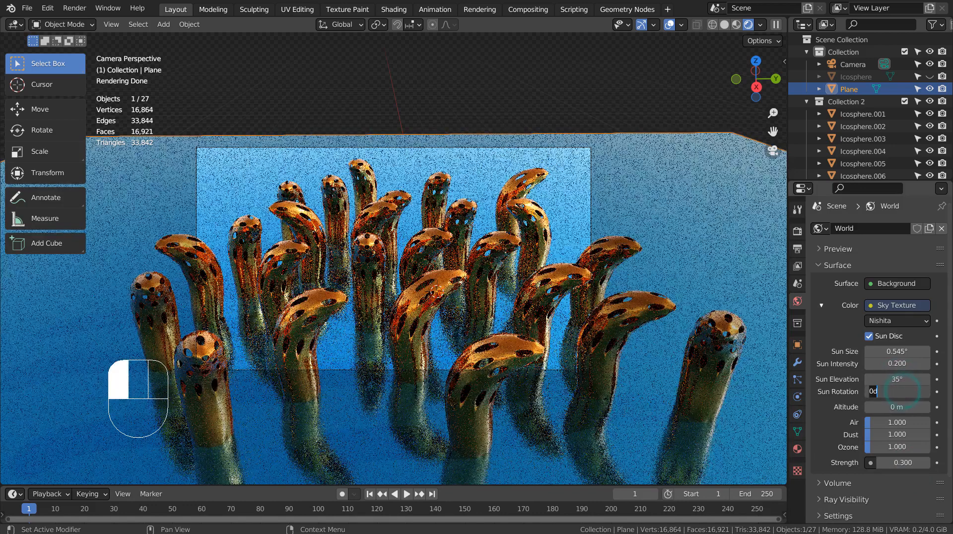
pyautogui.write('90')
pyautogui.press('Return')
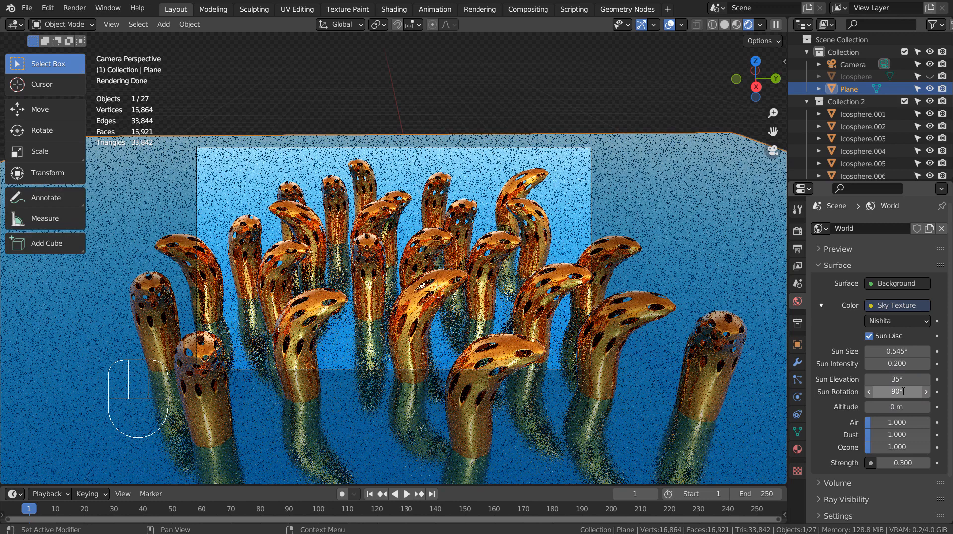
# Step: Rotate the middle shell Icosphere.023 around the Z axis, then clear the selection
pyautogui.click(385, 258)
pyautogui.press('r')
pyautogui.press('z')
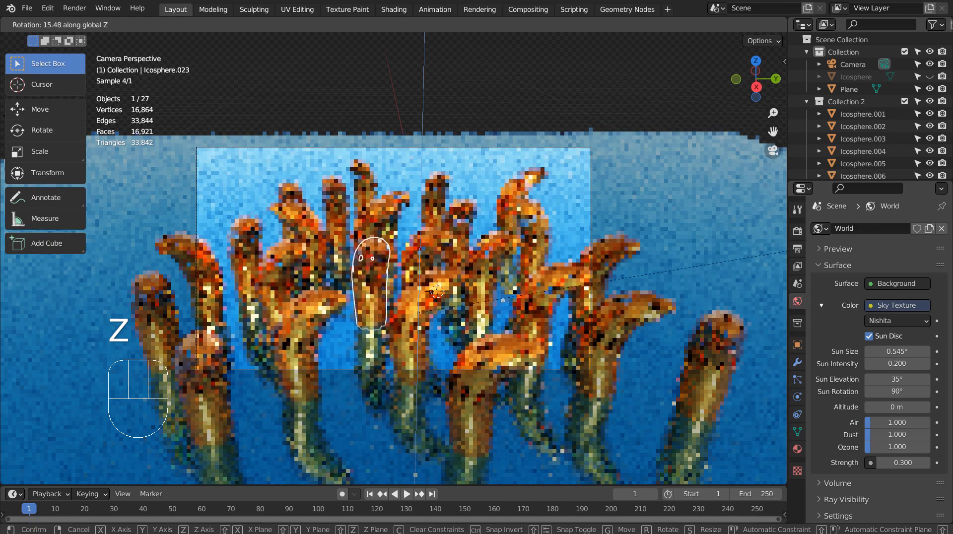
pyautogui.click(658, 228)
pyautogui.click(659, 228)
pyautogui.click(574, 88)
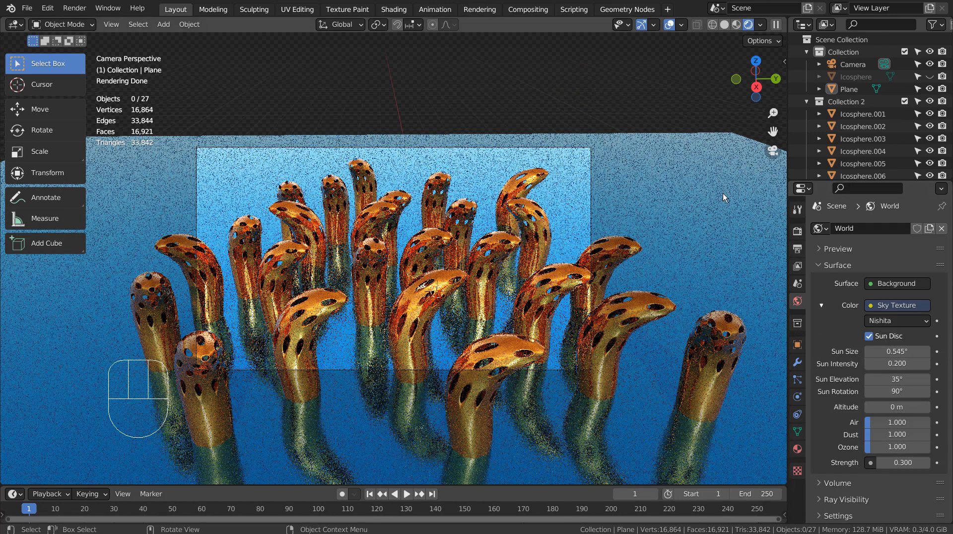
# Step: Turn off both viewport and render noise thresholds and set render samples to 16
pyautogui.click(798, 231)
pyautogui.click(874, 326)
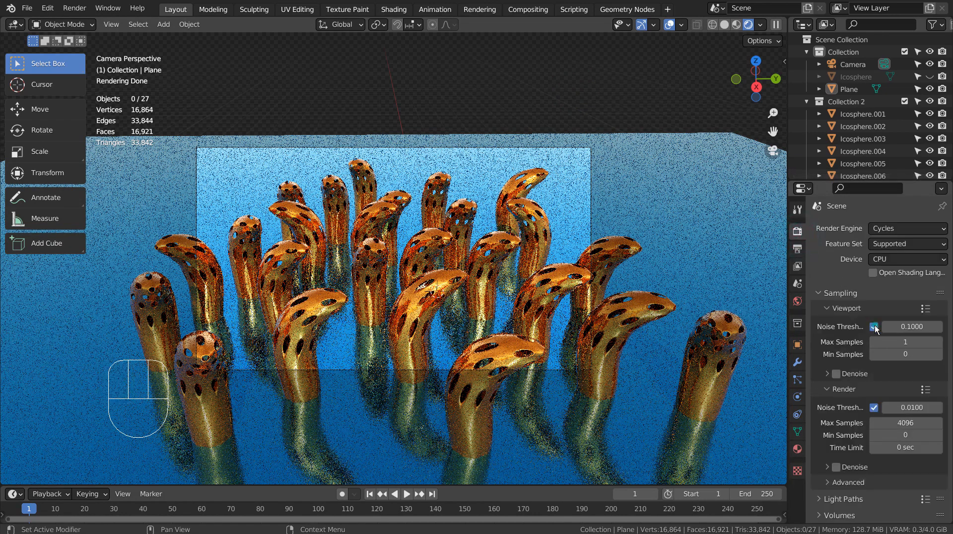
pyautogui.click(873, 395)
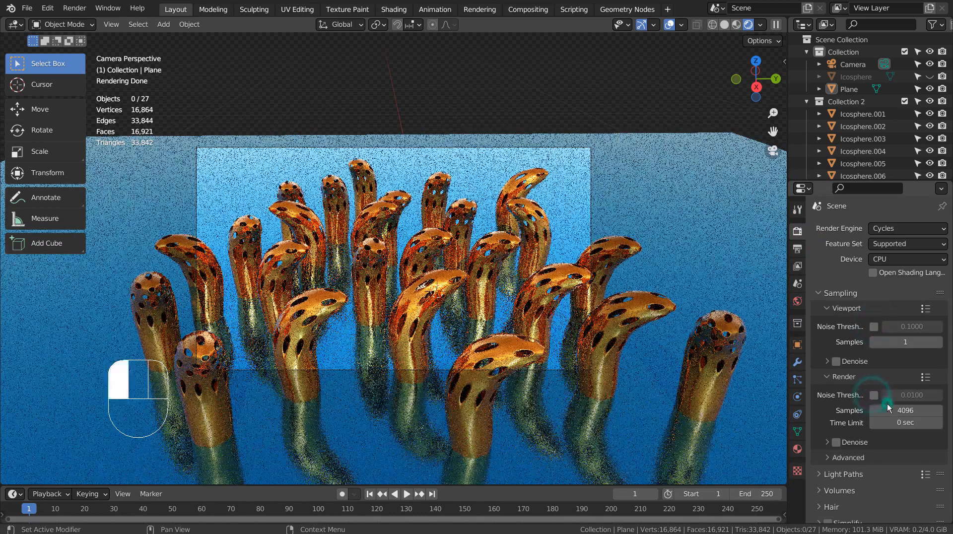
pyautogui.click(887, 406)
pyautogui.write('16')
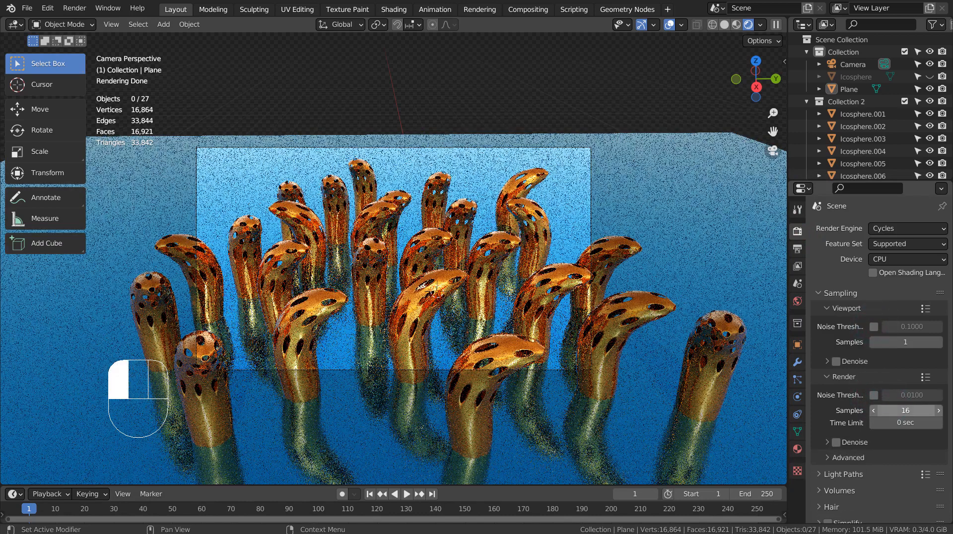
pyautogui.press('Return')
# Step: Enable denoising, return the viewport to Solid shading and render the final image
pyautogui.click(839, 442)
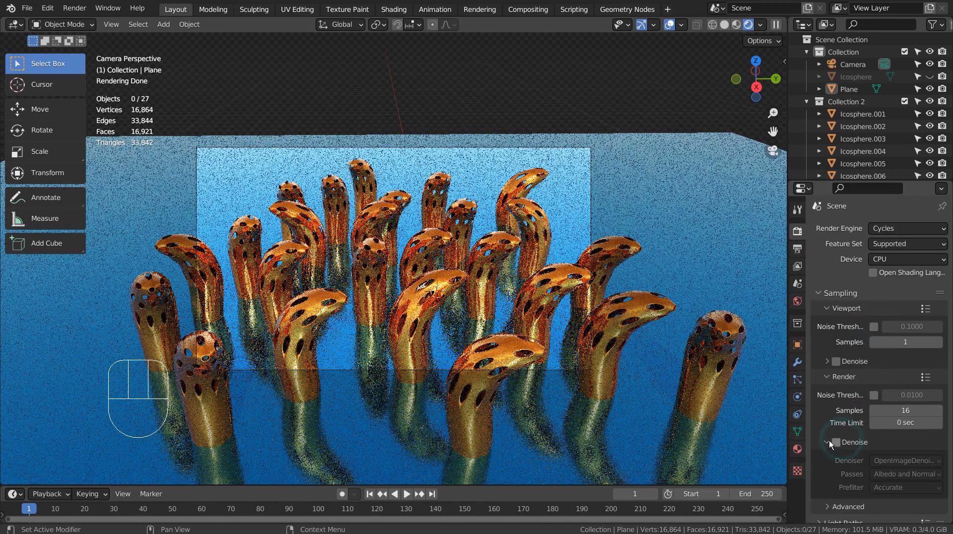
pyautogui.click(724, 25)
pyautogui.press('F12')
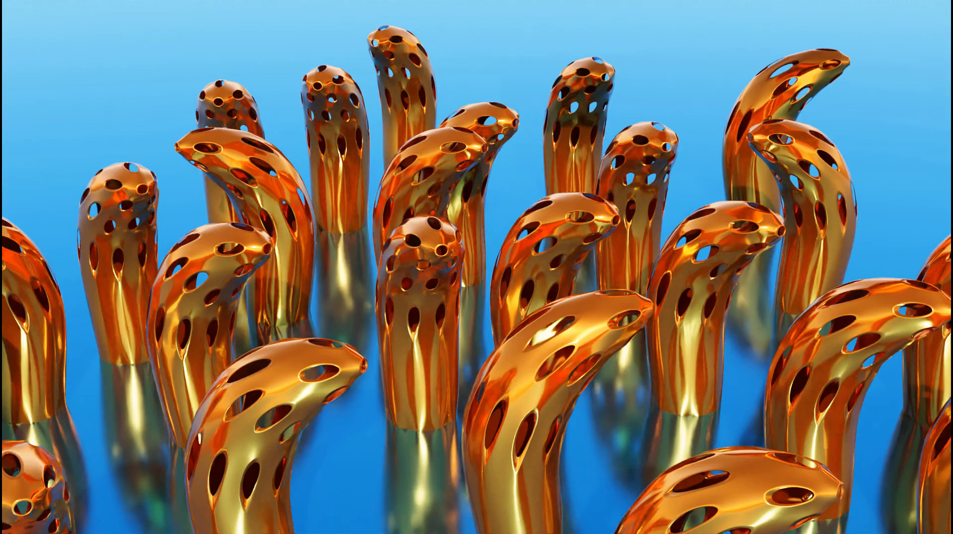